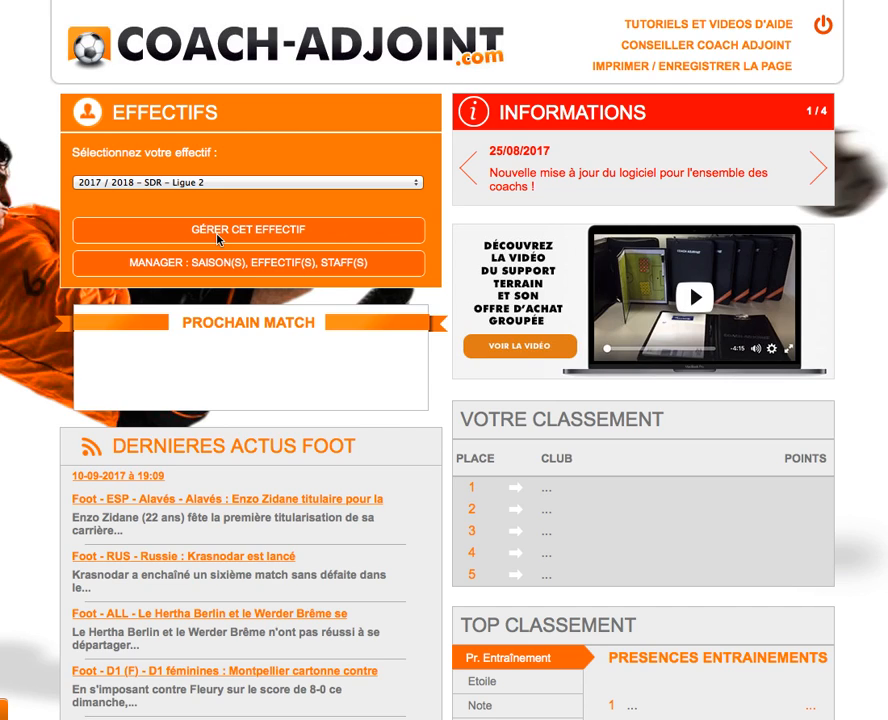
# Go to the seasons, squads and staff manager and open the 2017 / 2018 squad SDR - Ligue 2
pyautogui.click(257, 266)
pyautogui.scroll(-5, 356, 410)
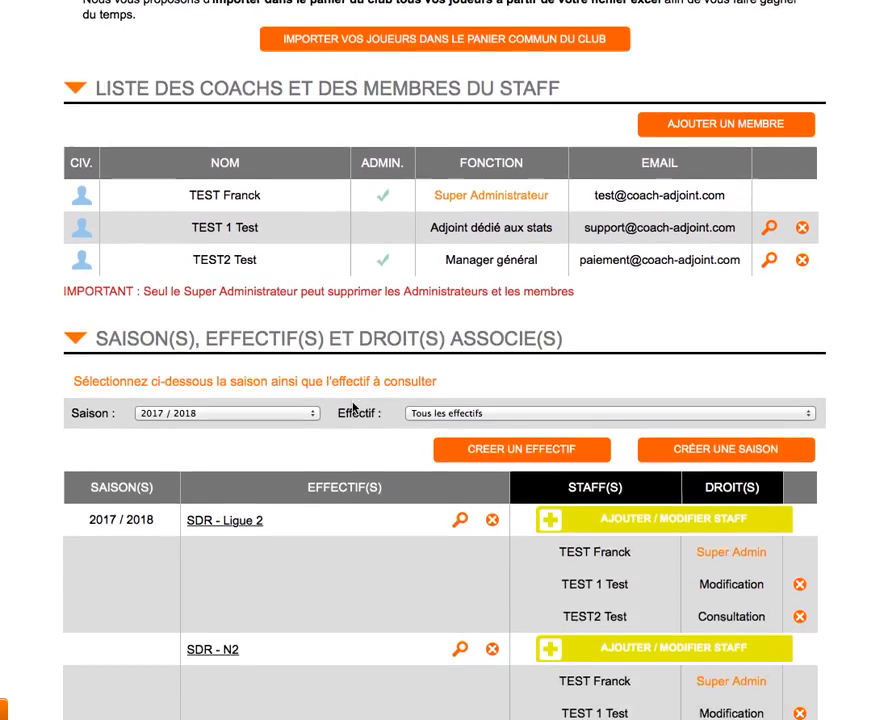
pyautogui.scroll(-2, 352, 406)
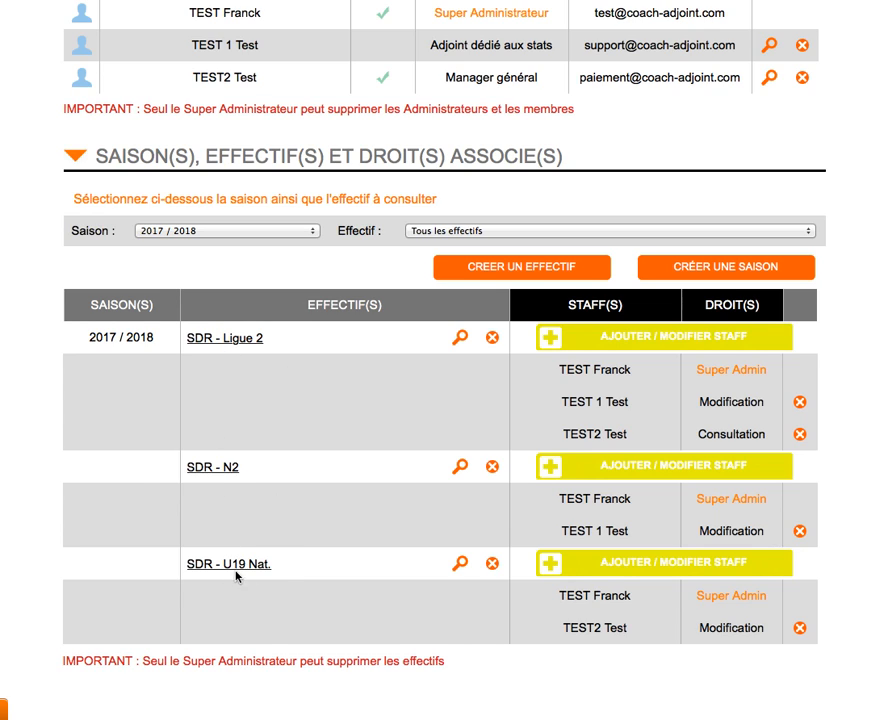
pyautogui.click(242, 341)
pyautogui.scroll(-1, 250, 396)
pyautogui.scroll(1, 250, 397)
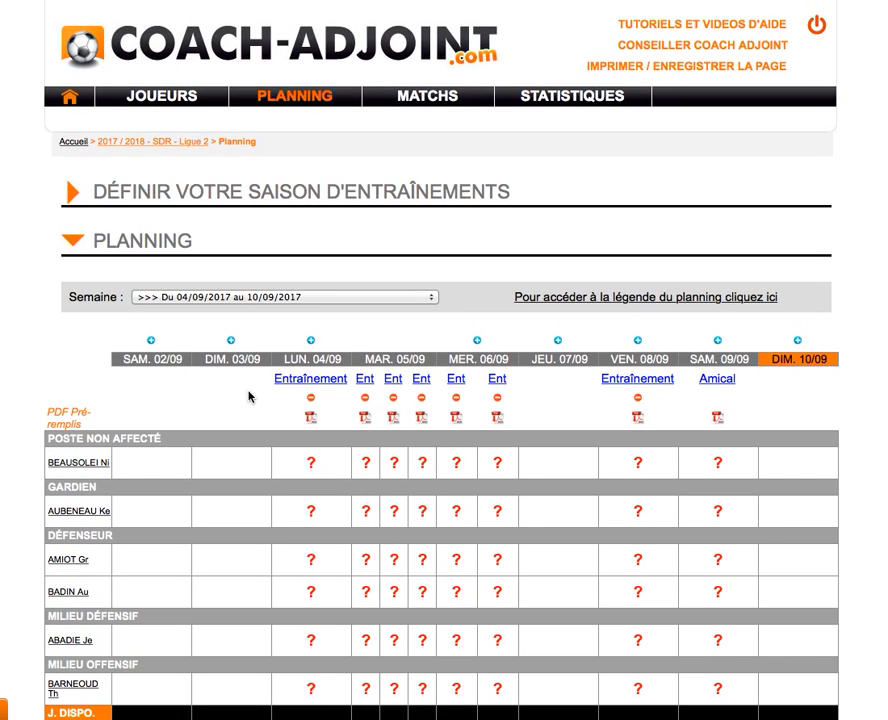
# Create a championship competition named Ligue 2 in the squad's matches section
pyautogui.click(421, 100)
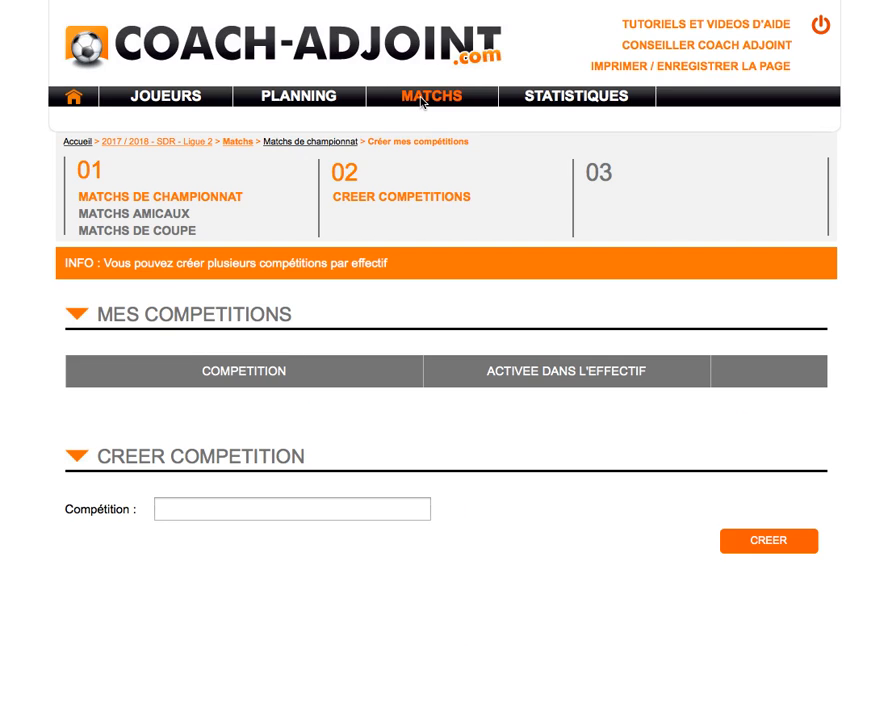
pyautogui.click(253, 511)
pyautogui.write('Ligue 2')
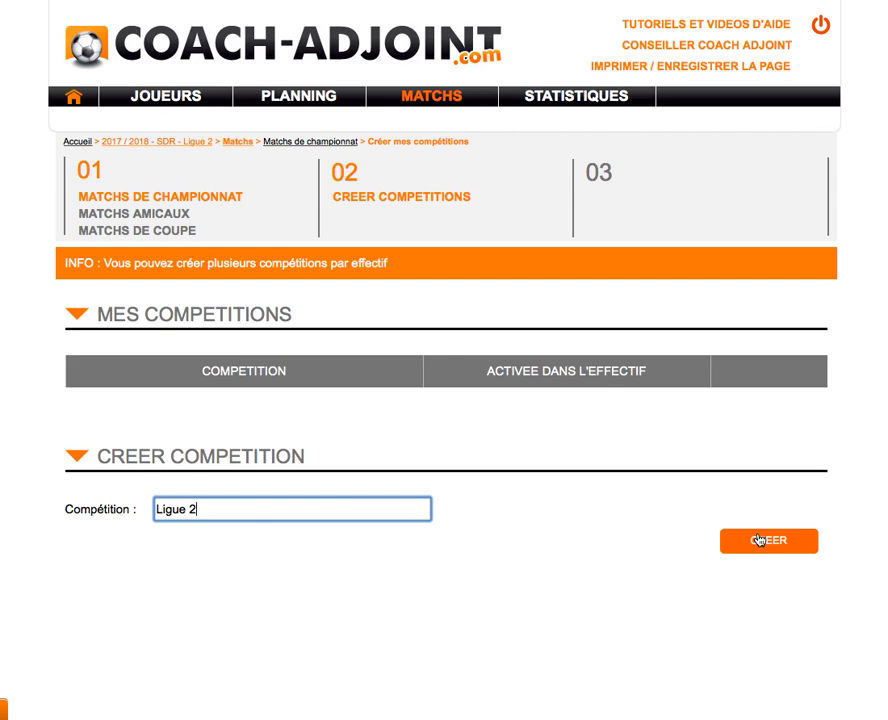
pyautogui.click(759, 540)
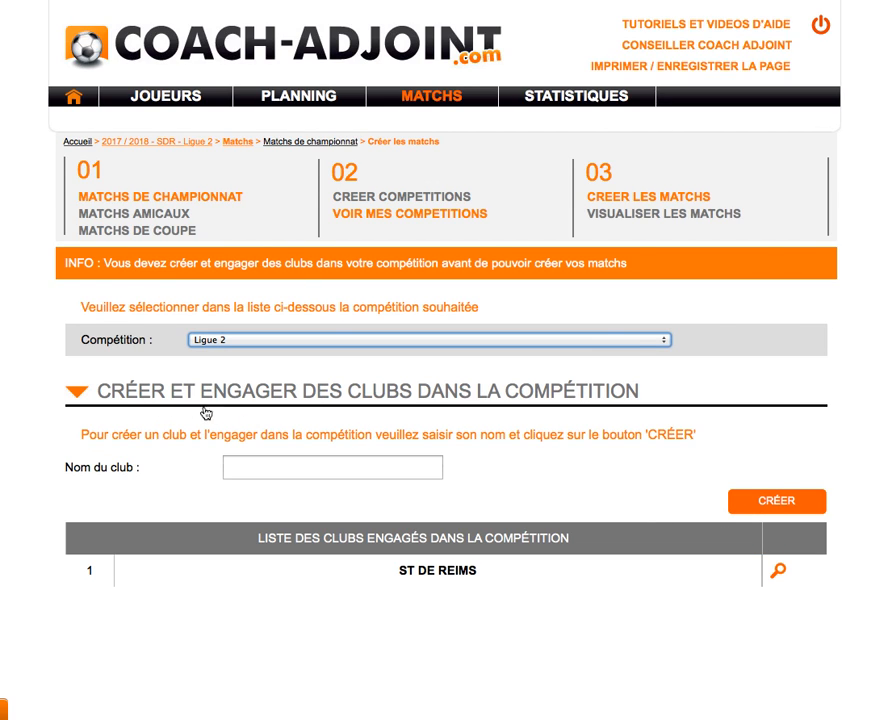
# Create the clubs Nantes and Marseille and enter them in the Ligue 2 competition
pyautogui.click(294, 467)
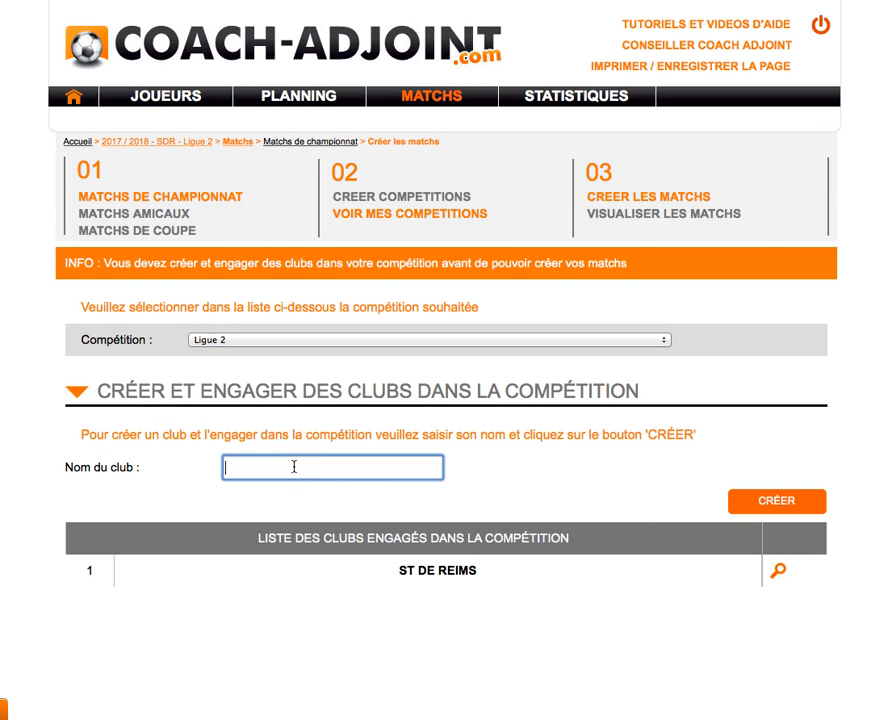
pyautogui.write('Nantes')
pyautogui.click(767, 500)
pyautogui.click(292, 469)
pyautogui.write('Marseille')
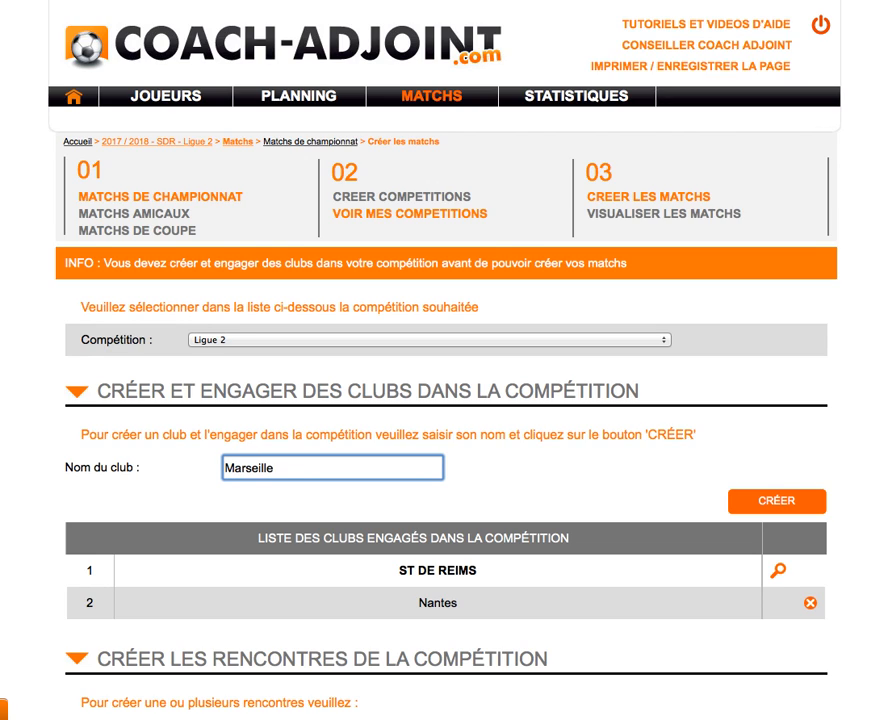
pyautogui.click(772, 500)
# Add the clubs Paris, Bordeaux and Tours to the Ligue 2 competition
pyautogui.click(303, 468)
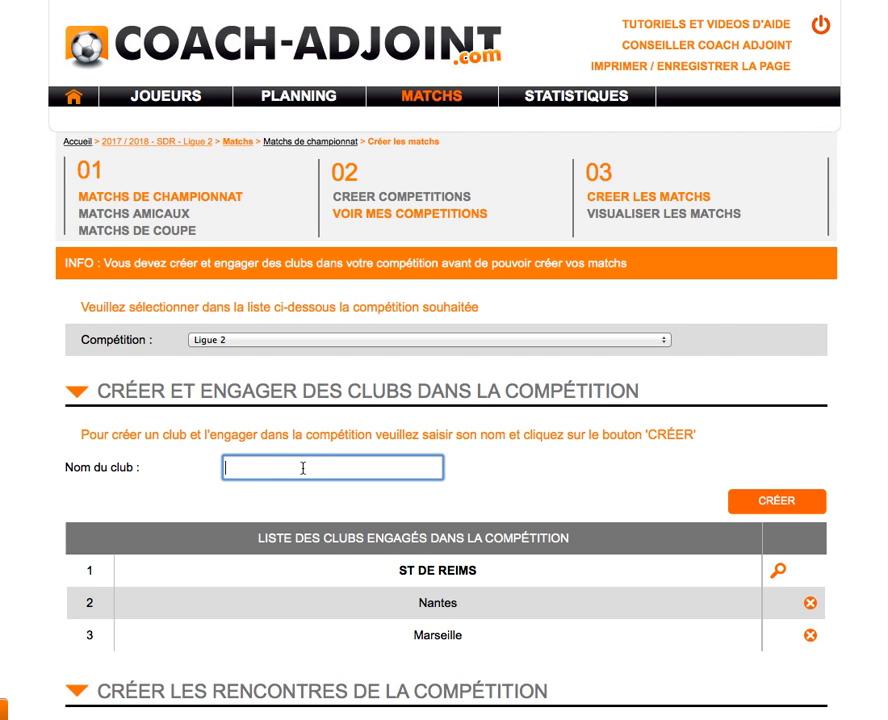
pyautogui.write('Paris')
pyautogui.click(742, 503)
pyautogui.click(365, 474)
pyautogui.write('Bordeaux')
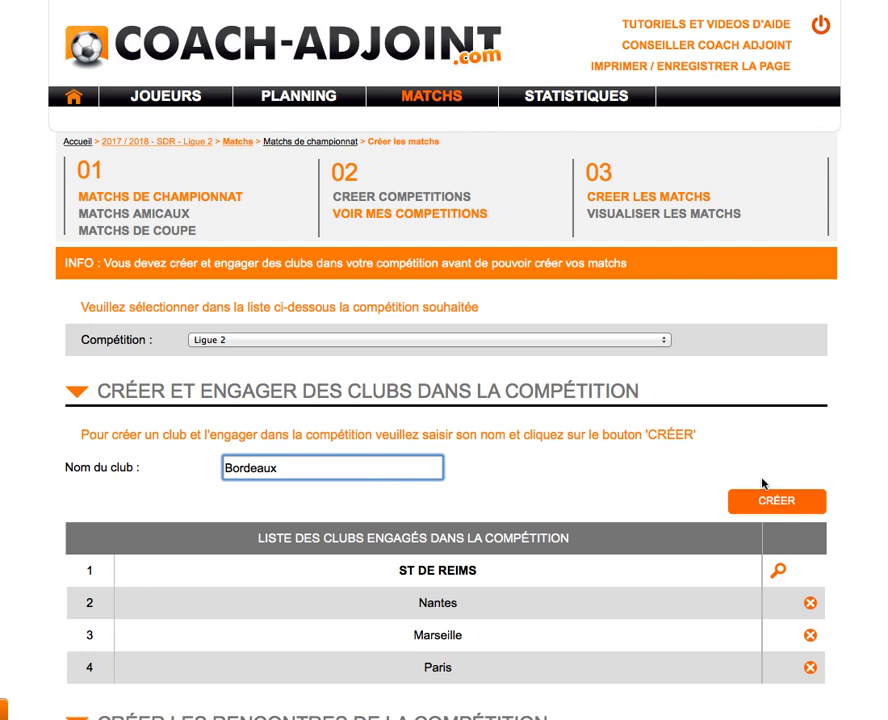
pyautogui.click(773, 504)
pyautogui.click(399, 467)
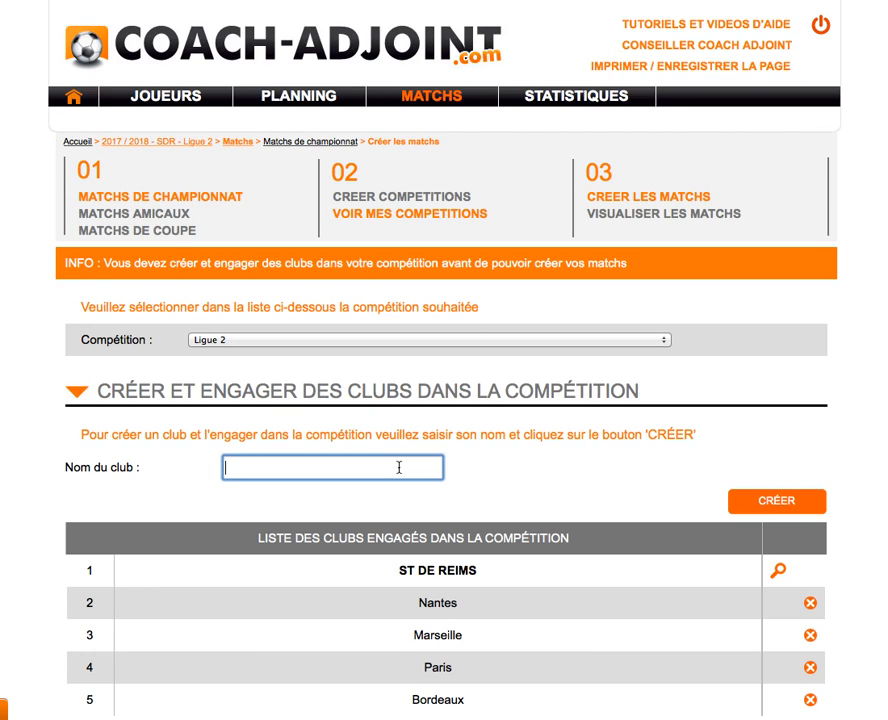
pyautogui.write('T')
pyautogui.click(789, 500)
pyautogui.click(374, 468)
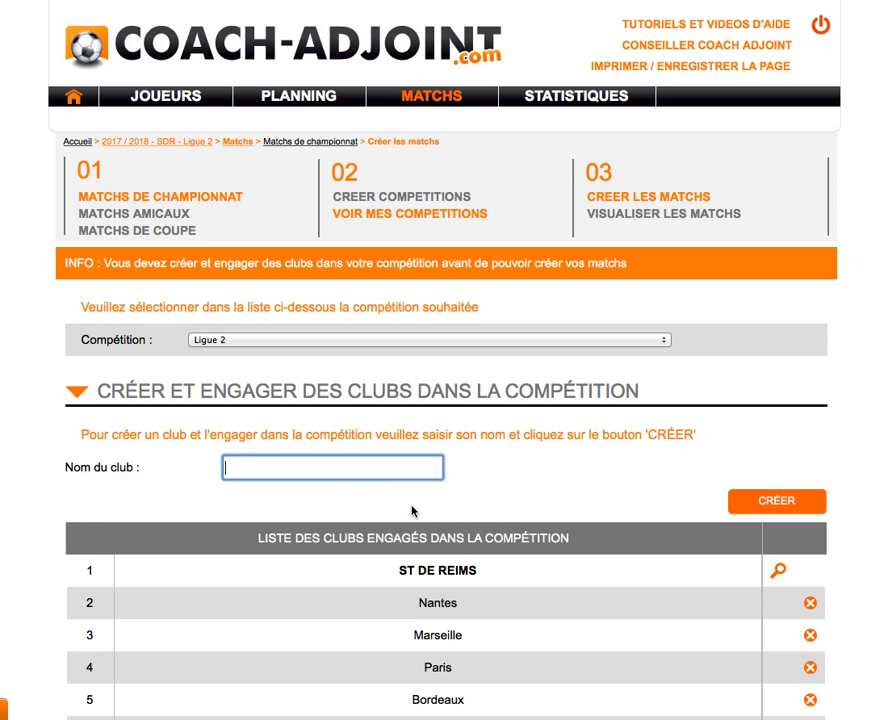
# For the competition's fixtures, set the first-leg matchday to 01, dated 02/09/2017 Samedi, with a 15:15 kick-off
pyautogui.scroll(-3, 414, 516)
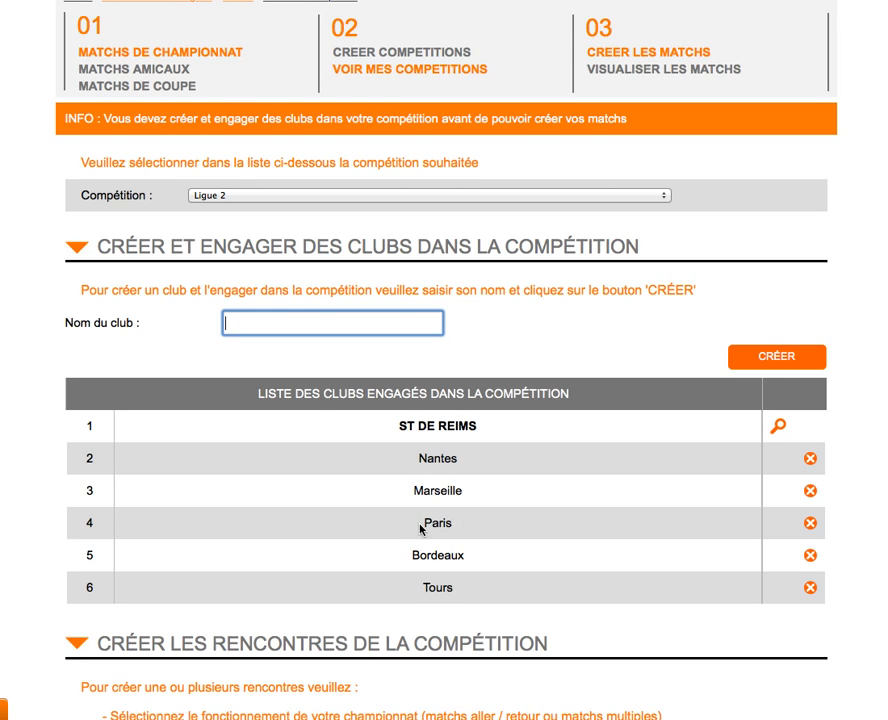
pyautogui.scroll(-10, 431, 540)
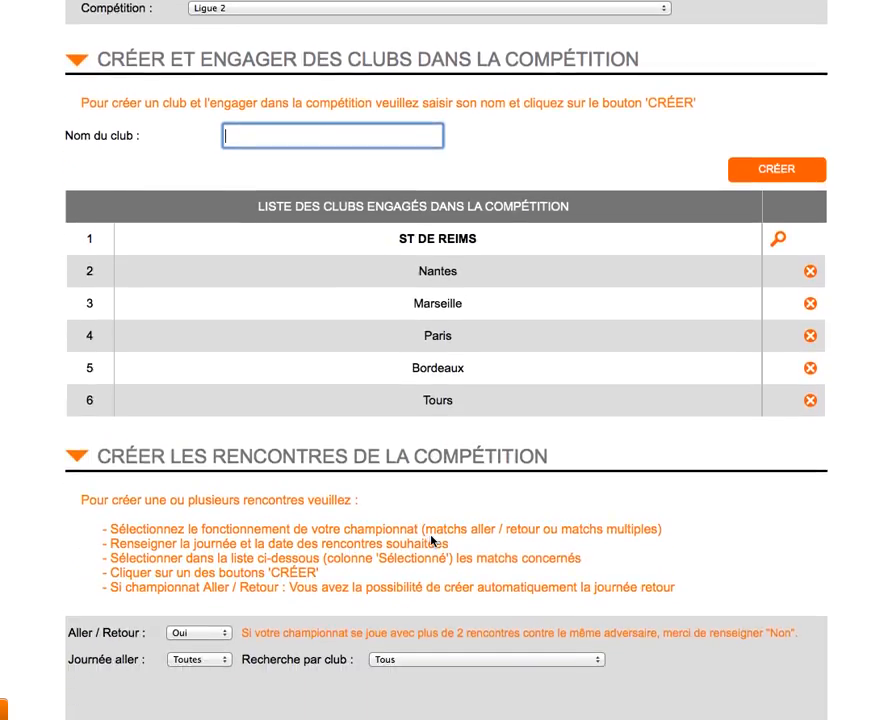
pyautogui.scroll(-1, 431, 540)
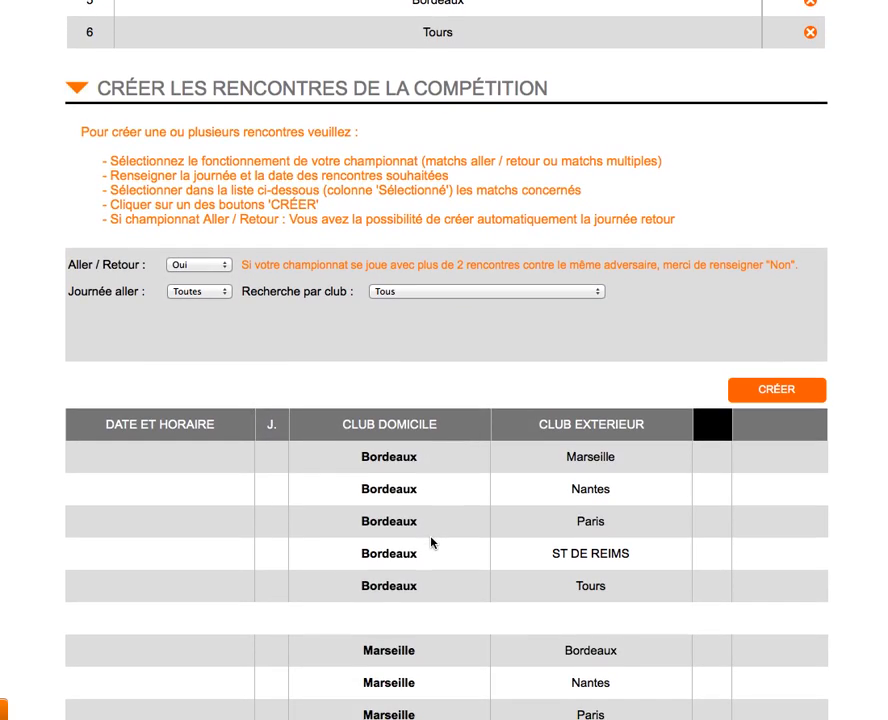
pyautogui.scroll(-2, 408, 520)
pyautogui.scroll(-5, 468, 493)
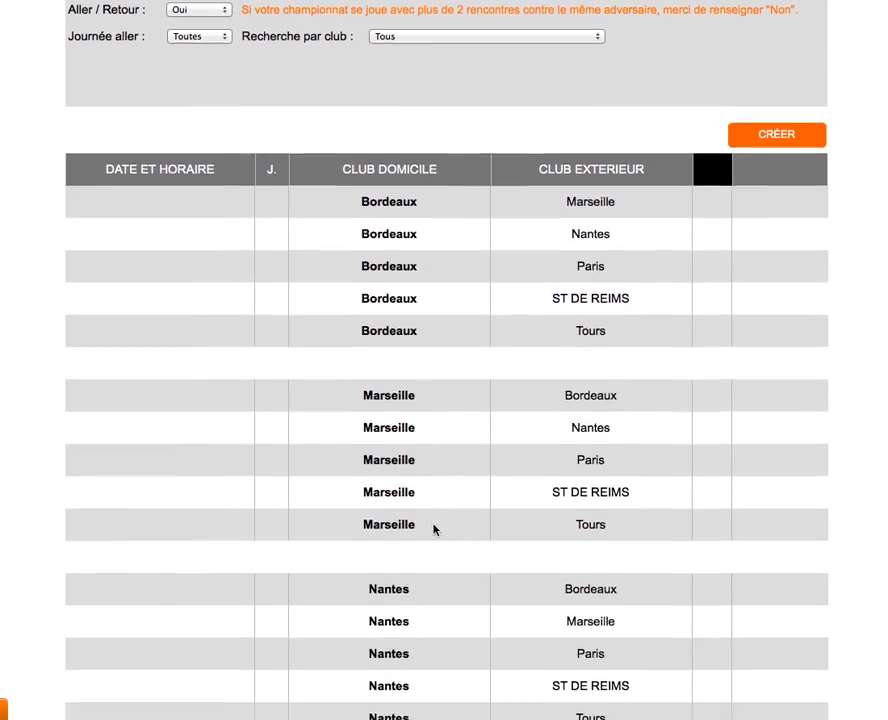
pyautogui.scroll(10, 448, 519)
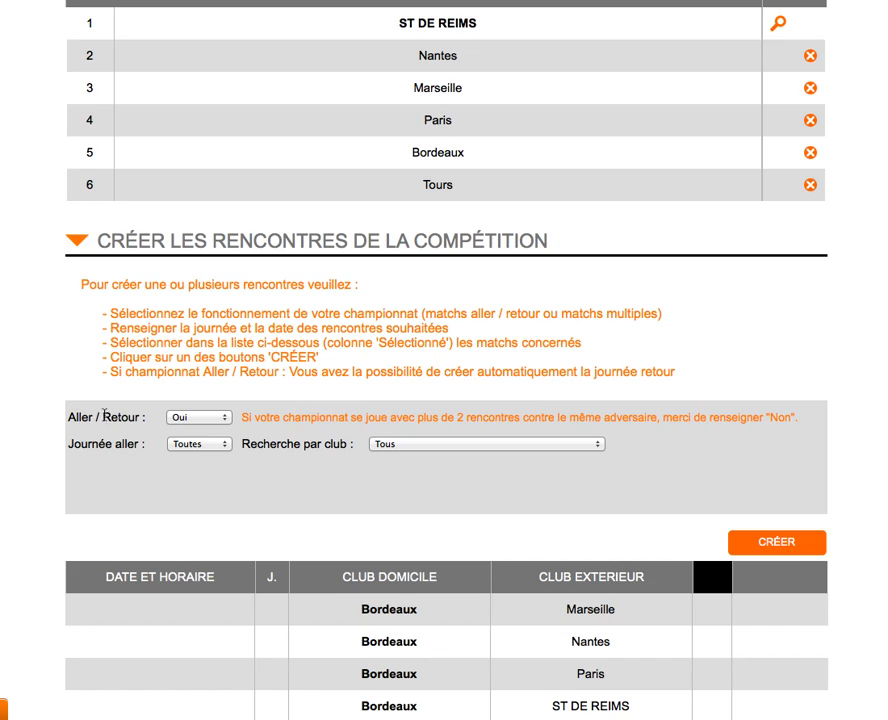
pyautogui.click(213, 446)
pyautogui.click(206, 462)
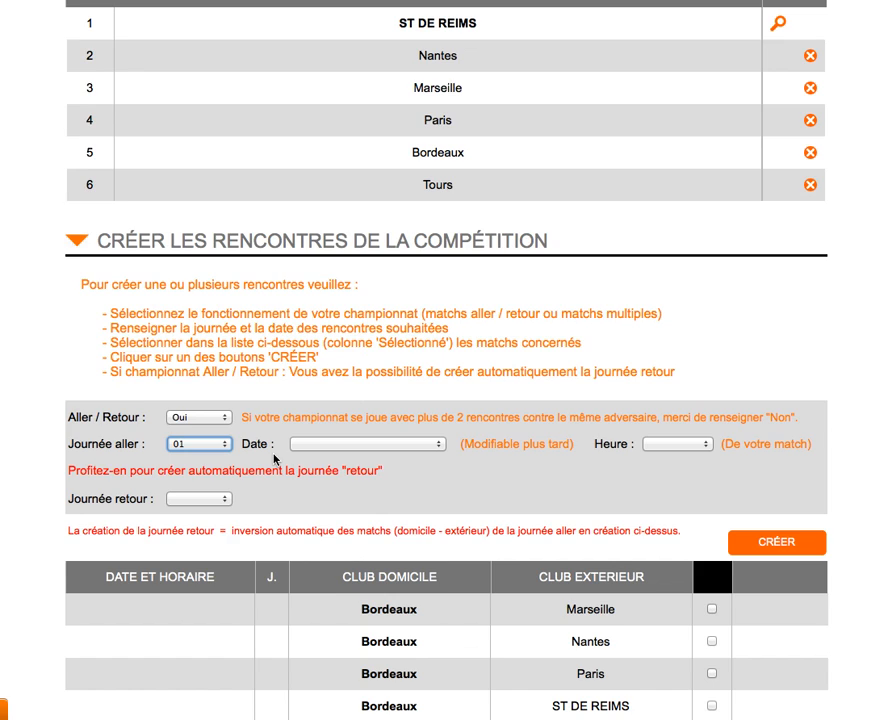
pyautogui.click(379, 448)
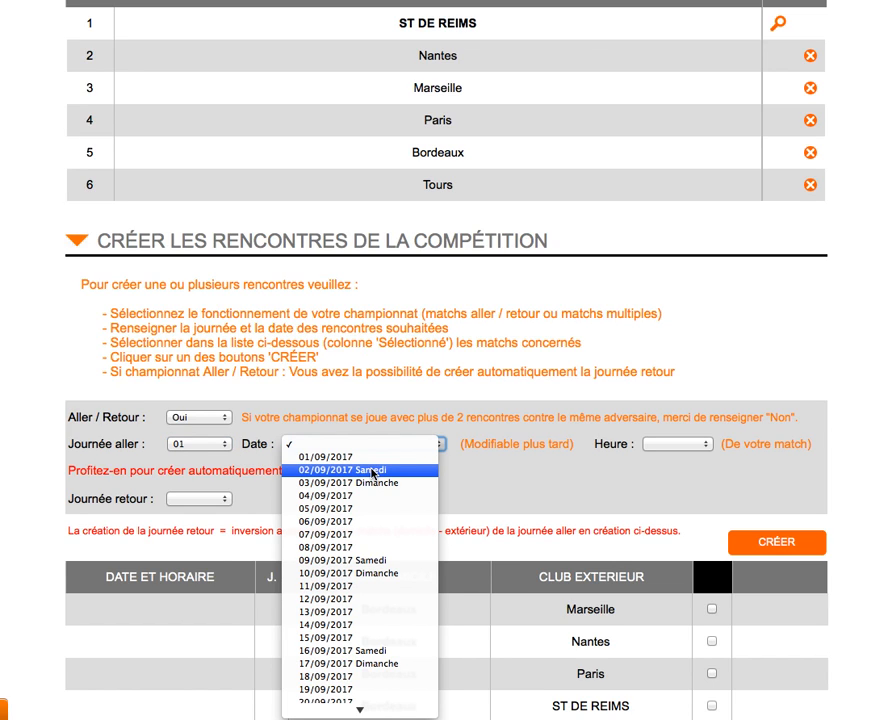
pyautogui.click(372, 471)
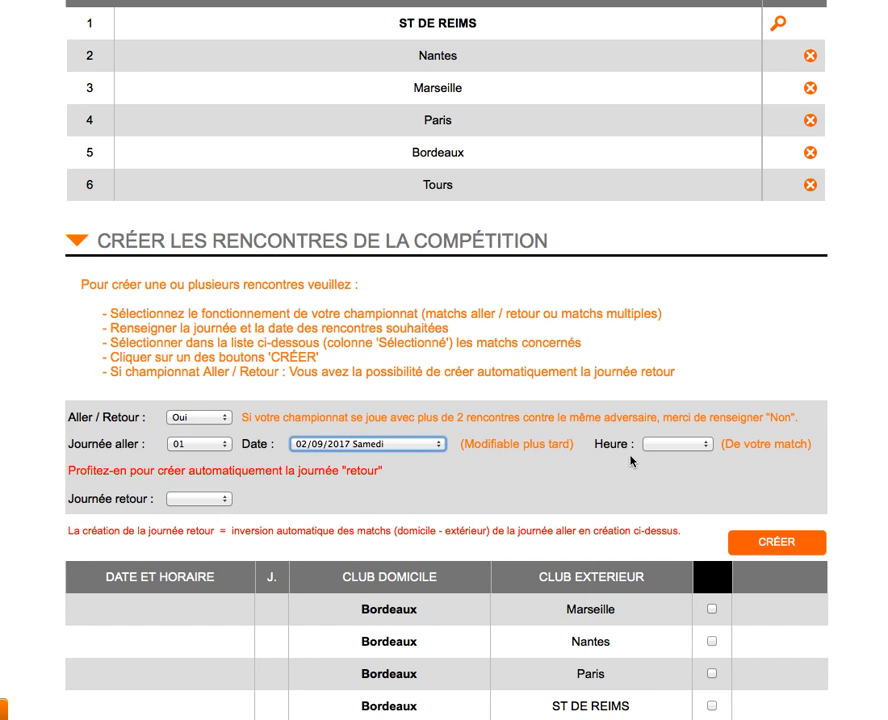
pyautogui.click(668, 444)
pyautogui.scroll(-8, 677, 512)
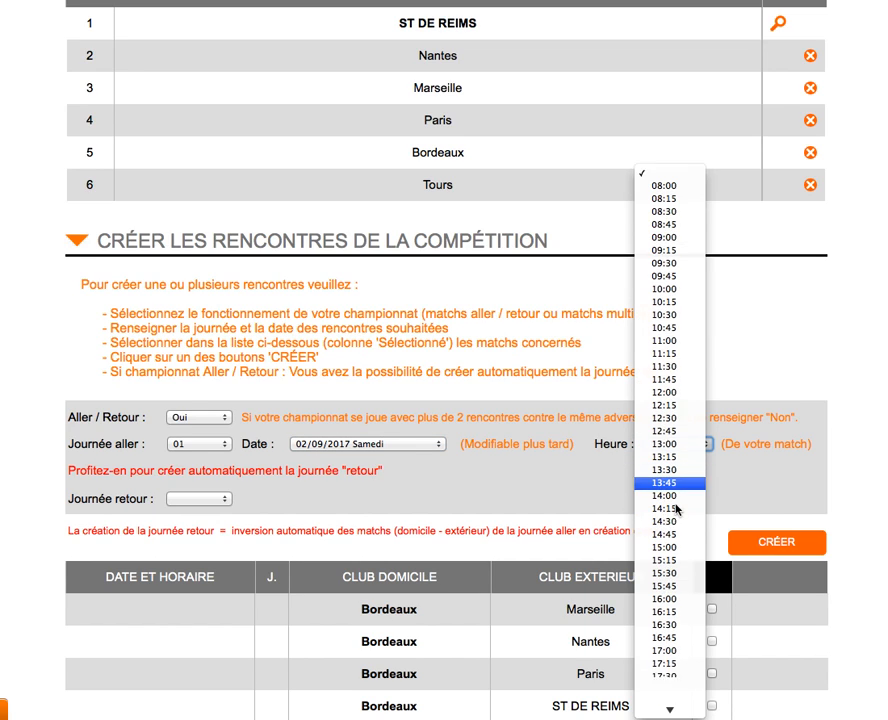
pyautogui.click(675, 511)
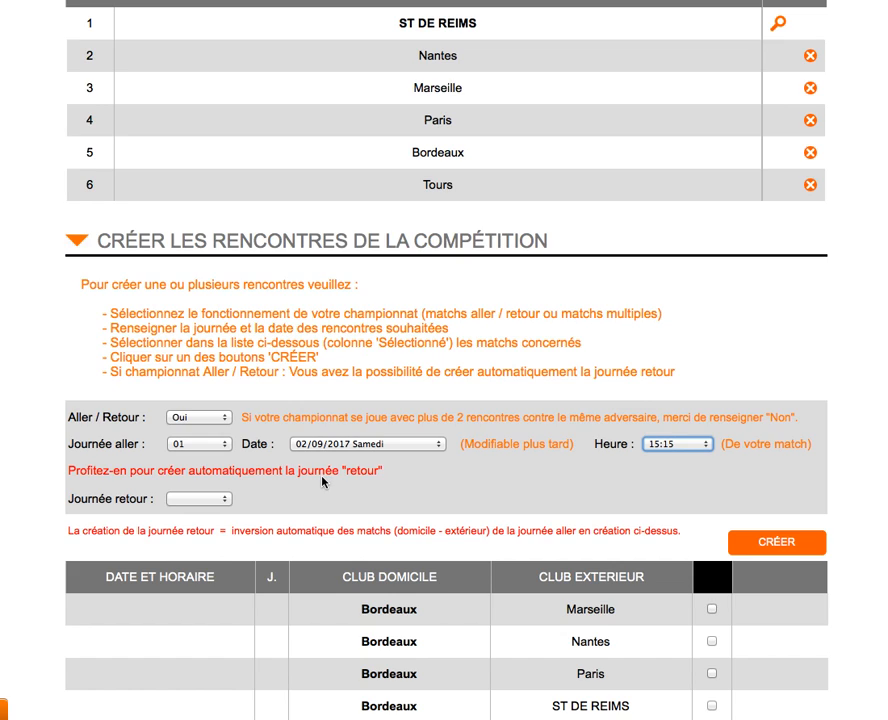
# Set the return matchday to 28, dated 11/11/2017 Samedi, with a 14:00 kick-off
pyautogui.click(224, 500)
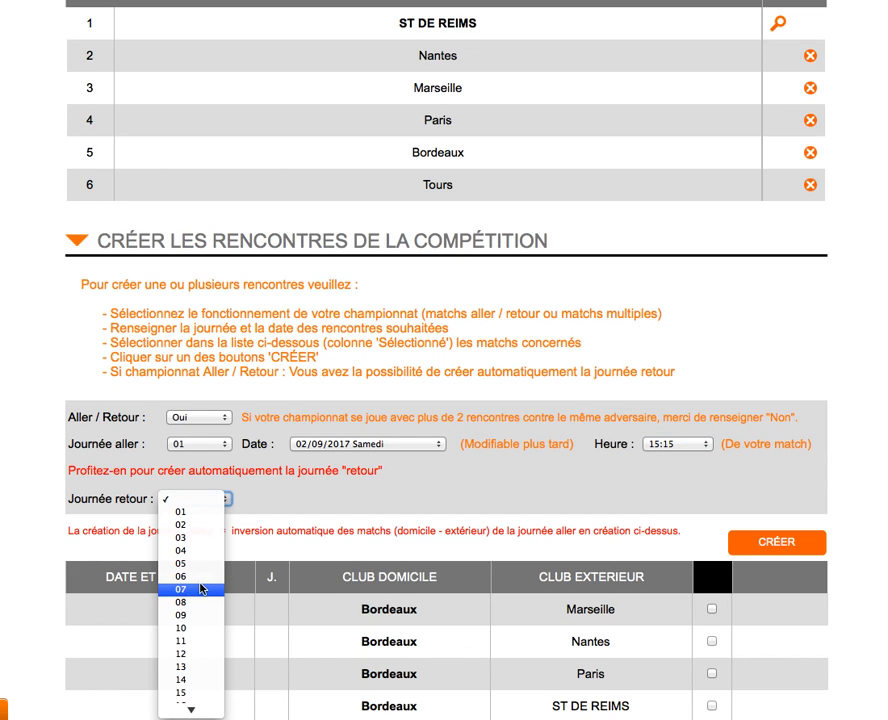
pyautogui.scroll(-5, 190, 588)
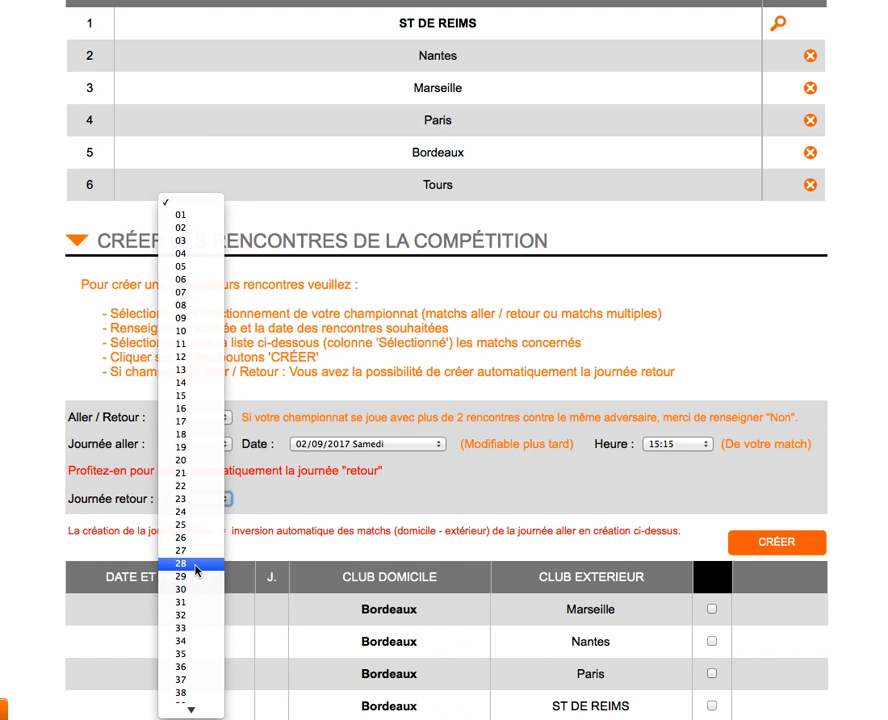
pyautogui.click(193, 565)
pyautogui.click(365, 500)
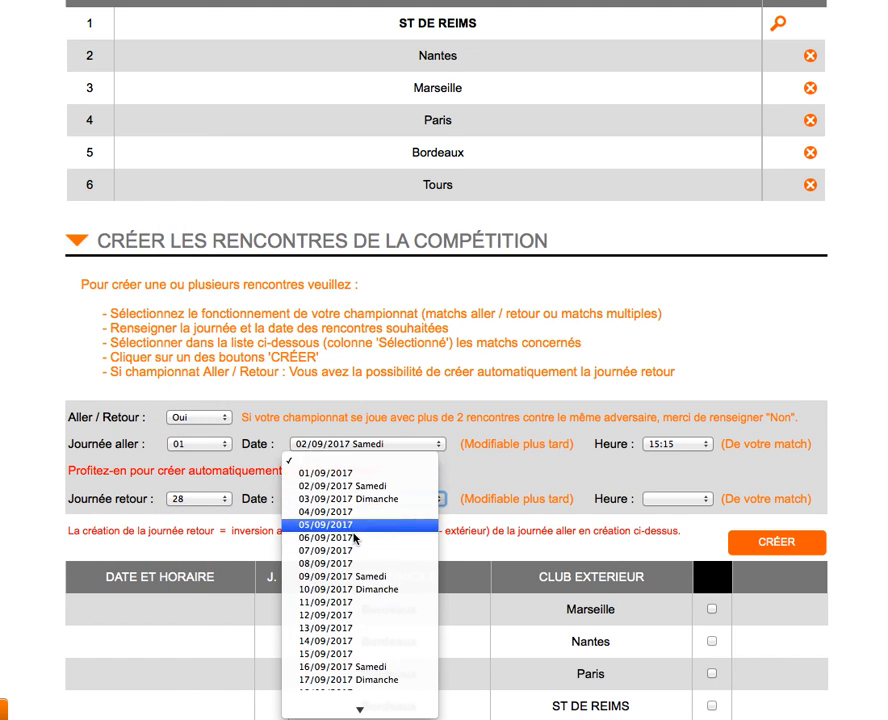
pyautogui.scroll(-10, 355, 530)
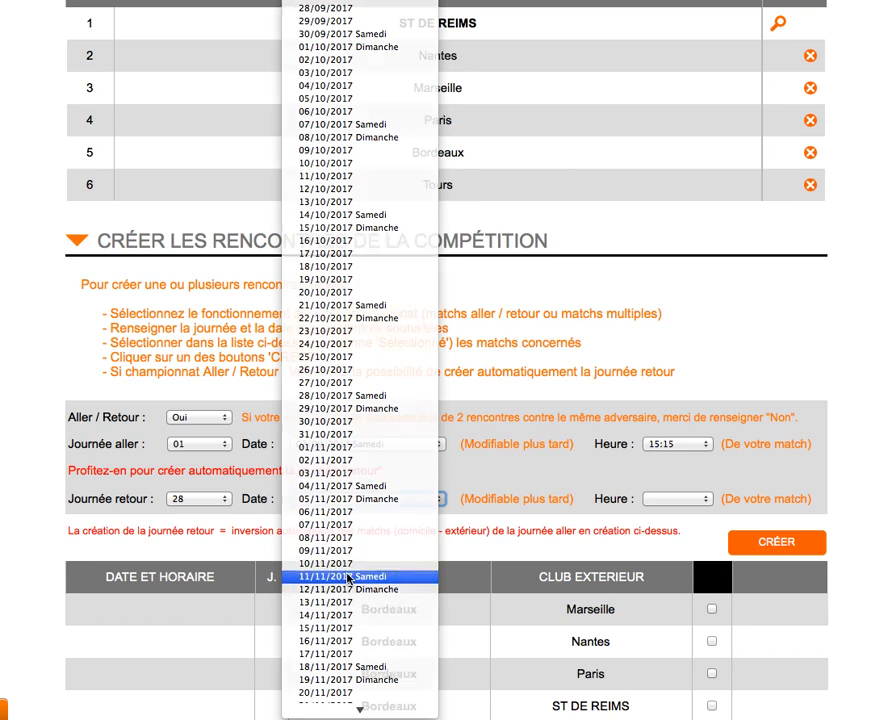
pyautogui.click(335, 576)
pyautogui.click(690, 500)
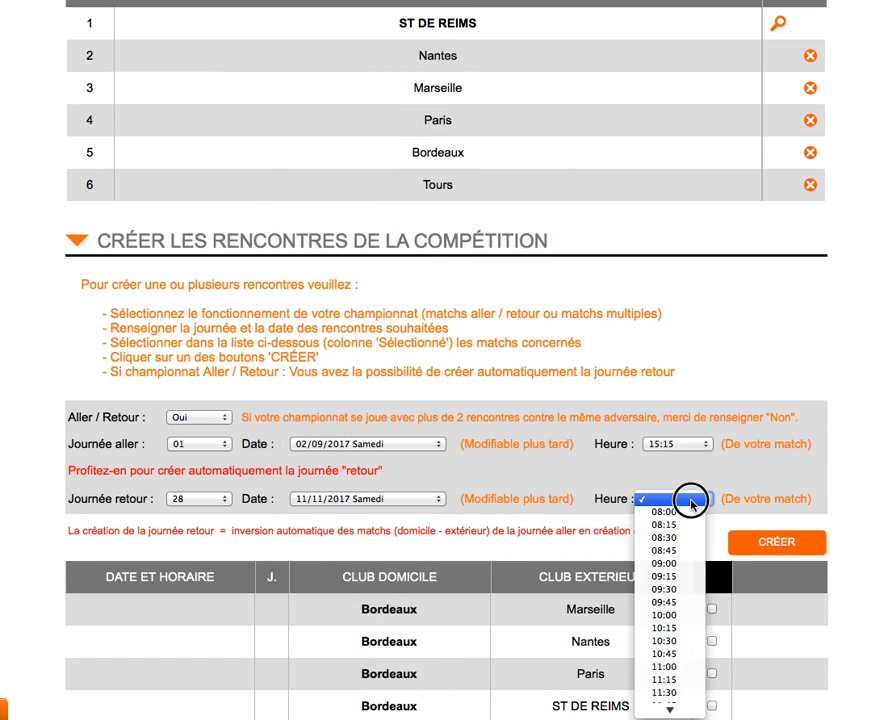
pyautogui.scroll(-5, 665, 664)
pyautogui.click(664, 640)
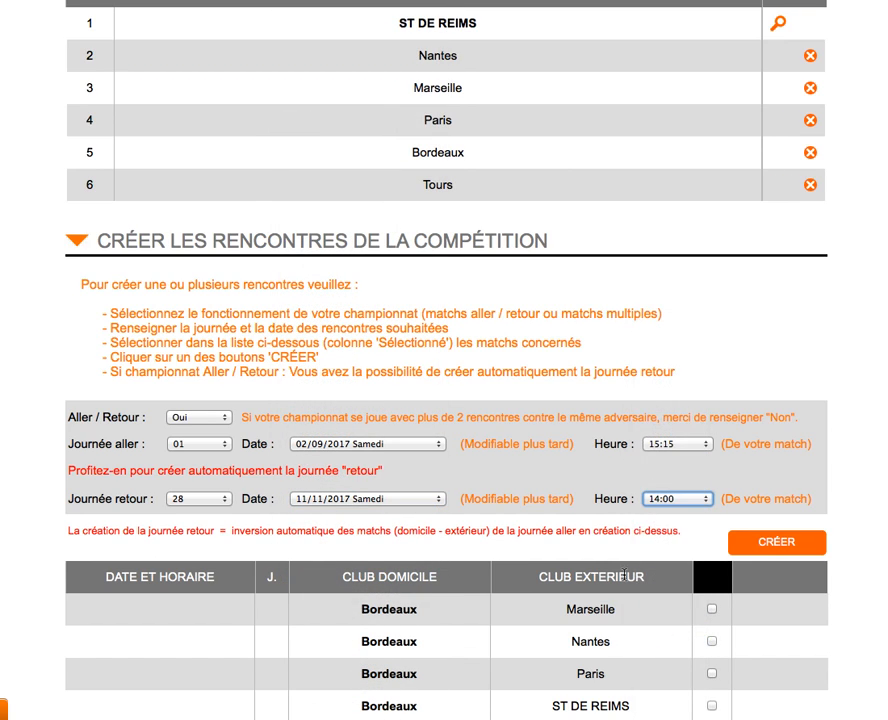
# Select the fixtures Bordeaux–Marseille, Nantes–Paris and ST DE REIMS–Tours, and create them together with their return matches
pyautogui.scroll(-3, 630, 540)
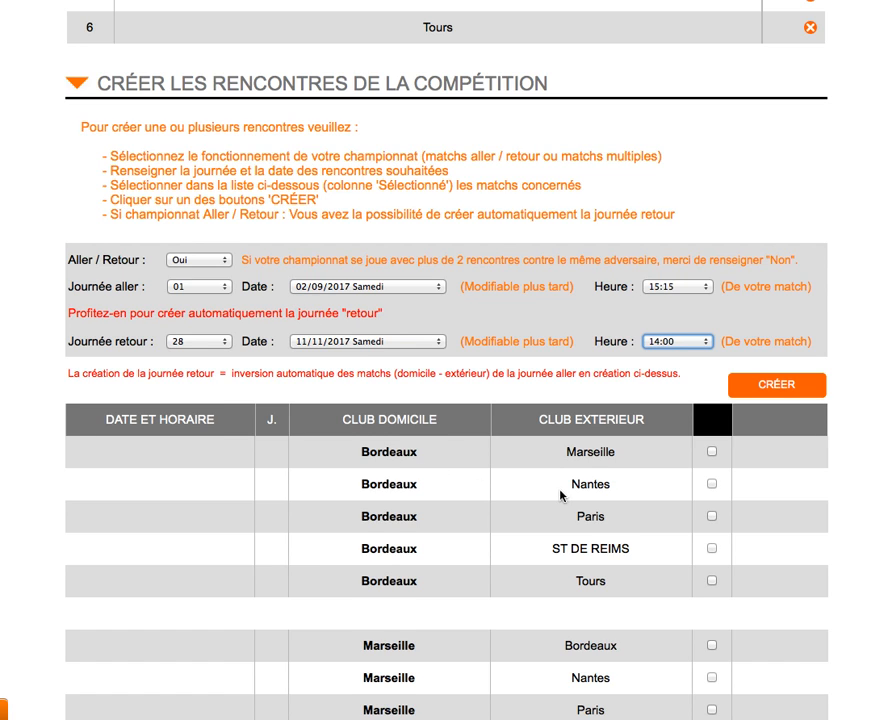
pyautogui.scroll(-3, 388, 340)
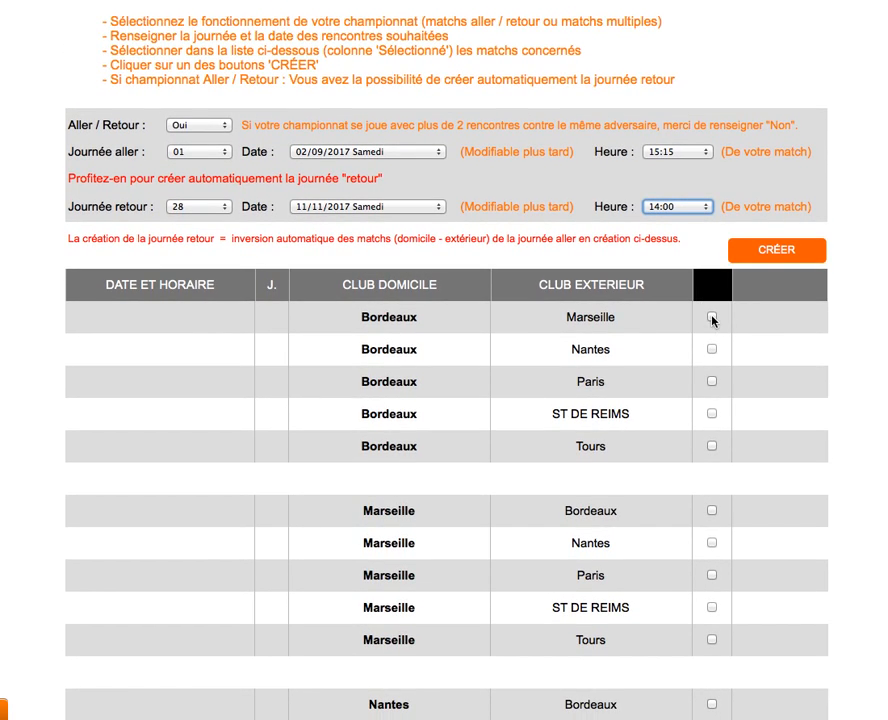
pyautogui.click(712, 318)
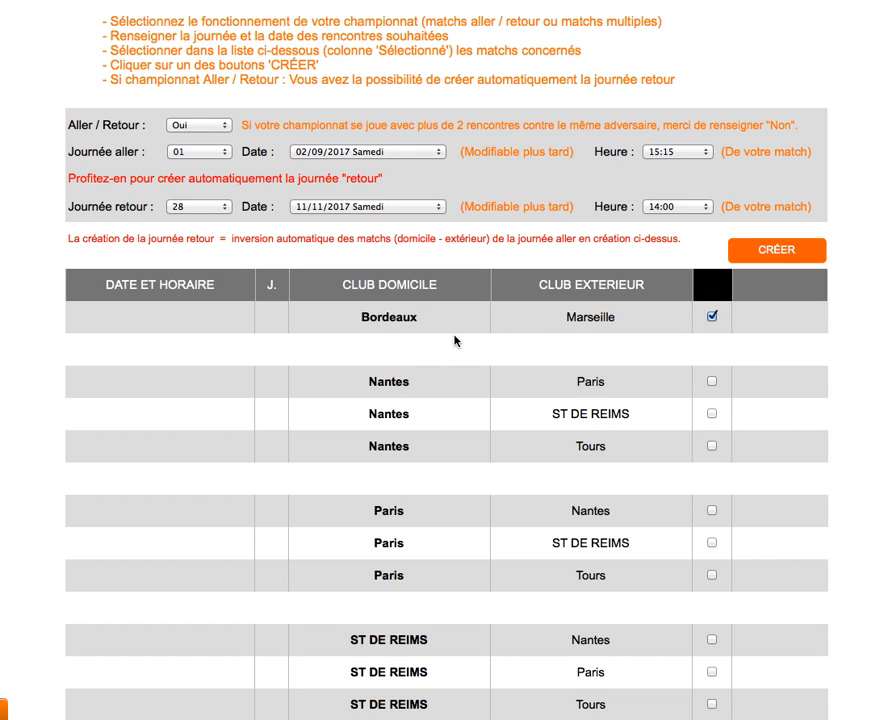
pyautogui.click(712, 382)
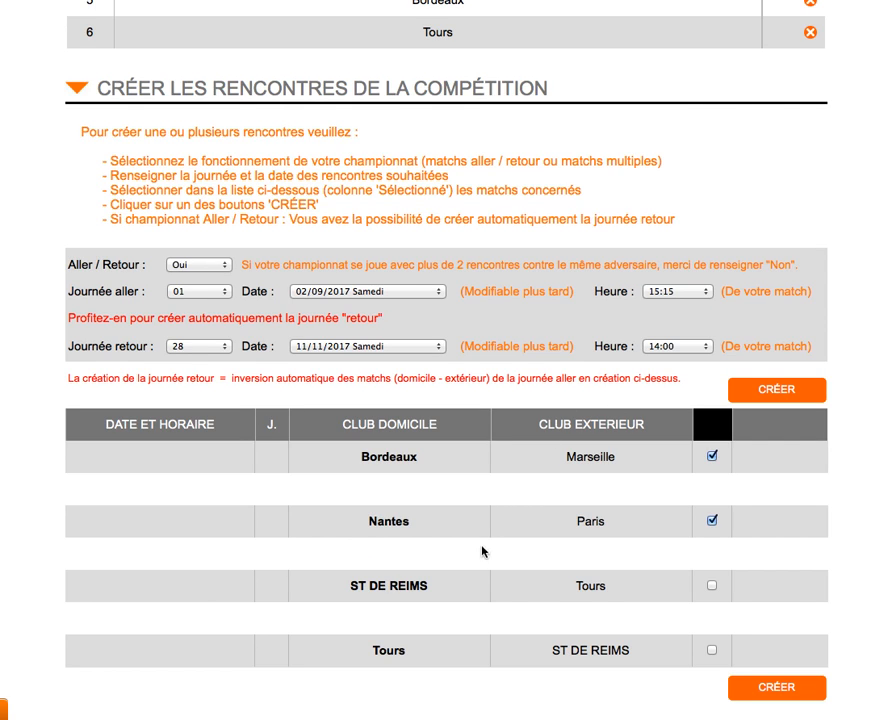
pyautogui.click(712, 587)
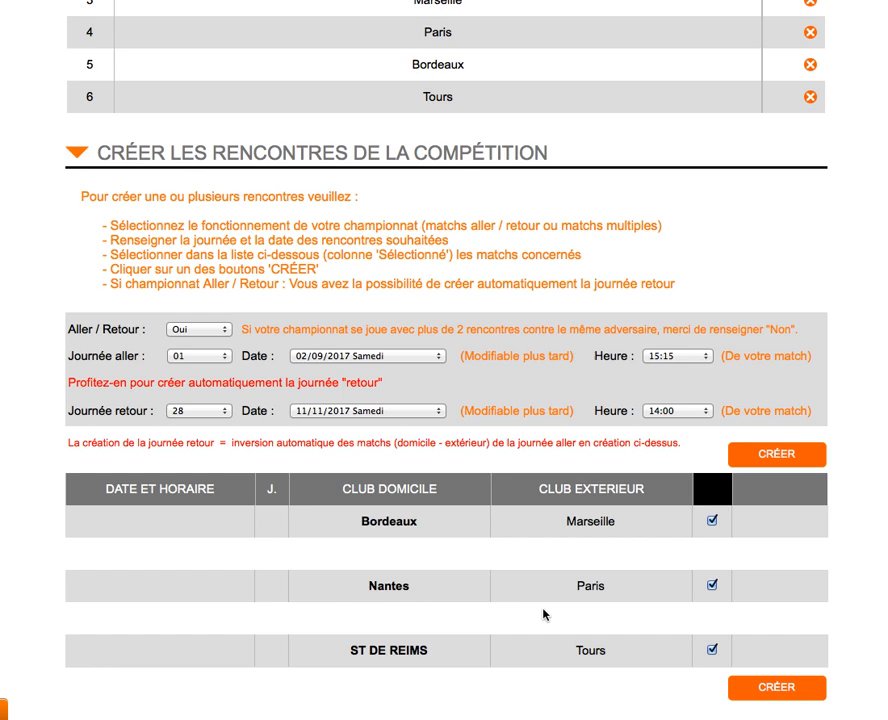
pyautogui.click(780, 455)
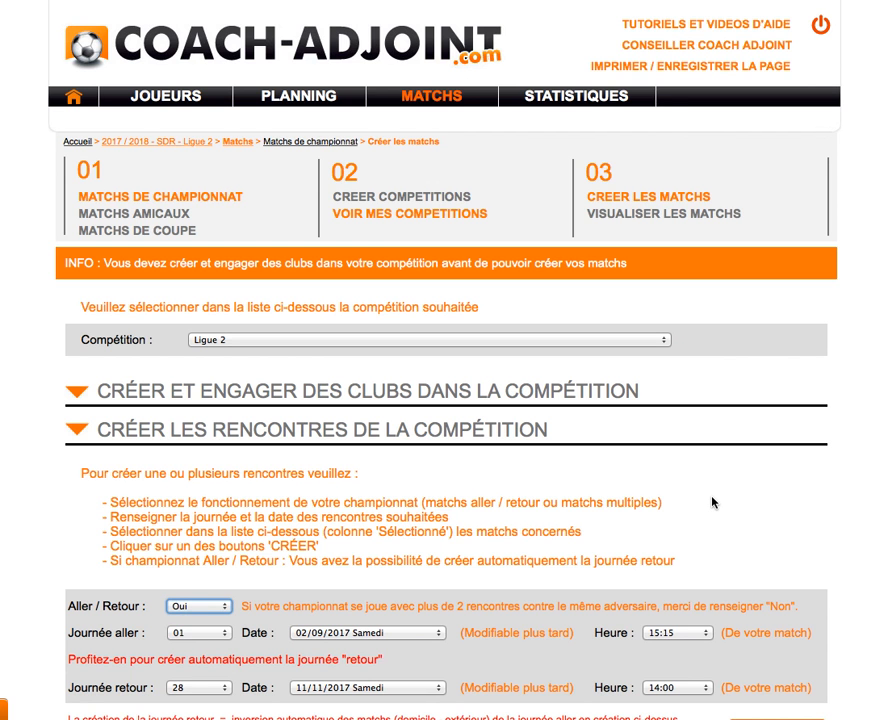
pyautogui.scroll(-3, 712, 502)
pyautogui.scroll(-3, 641, 530)
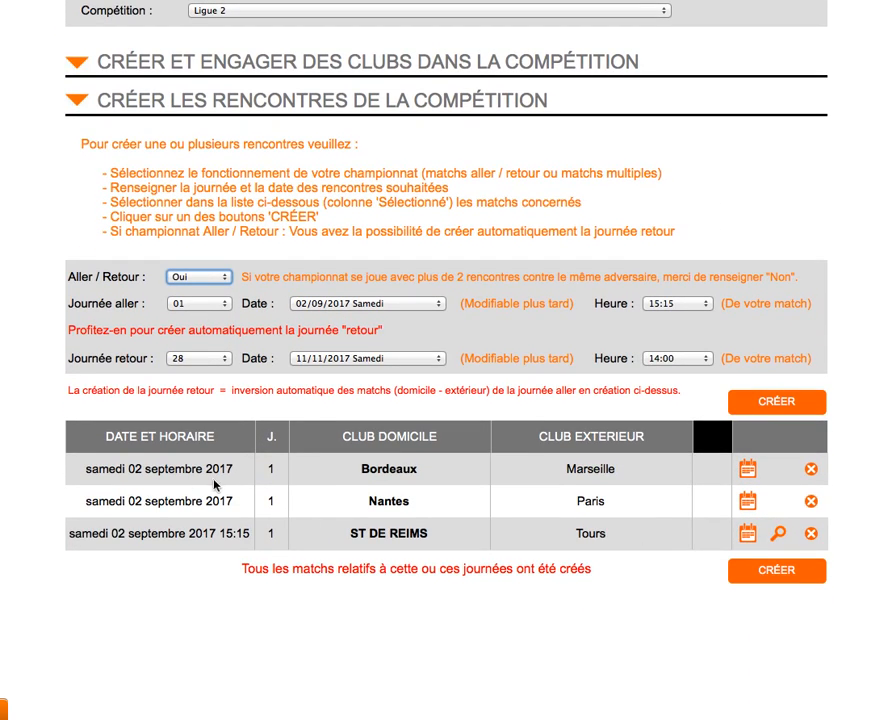
# Set the first-leg matchday to 02, dated 09/09/2017 Samedi, with a 17:00 kick-off
pyautogui.scroll(2, 500, 535)
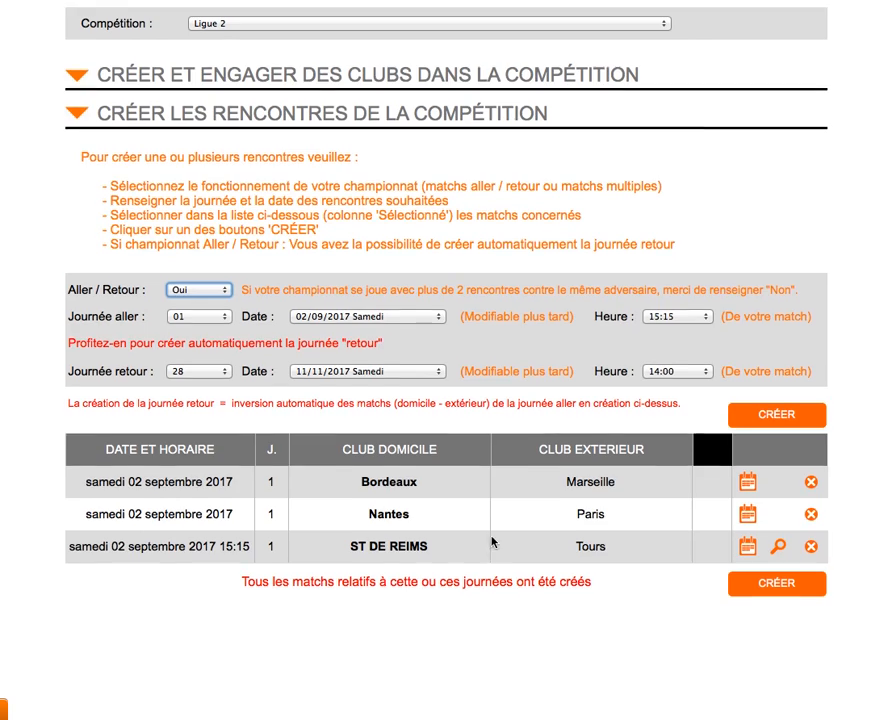
pyautogui.scroll(1, 489, 548)
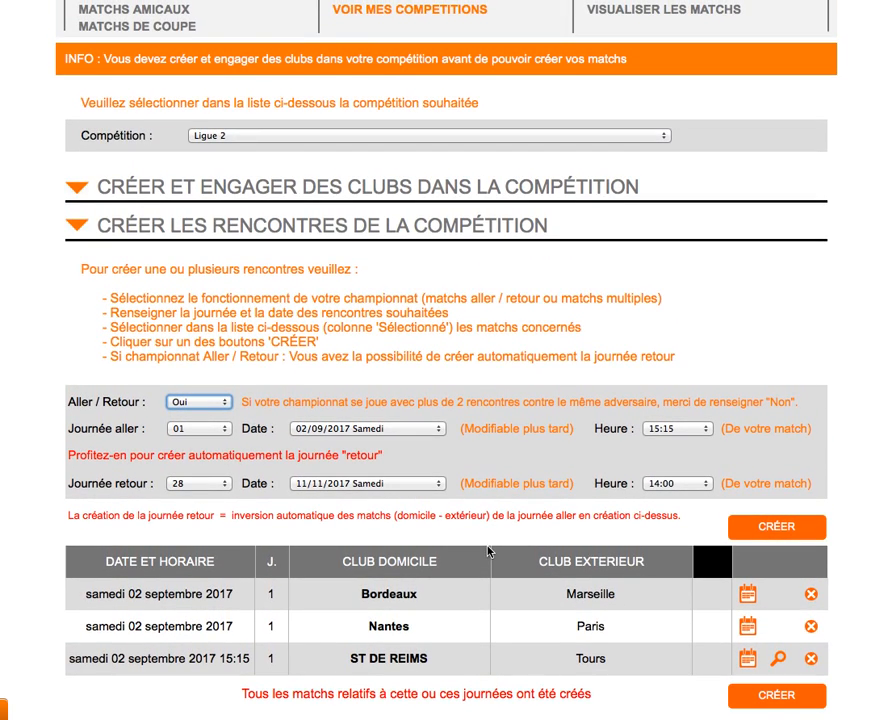
pyautogui.click(227, 432)
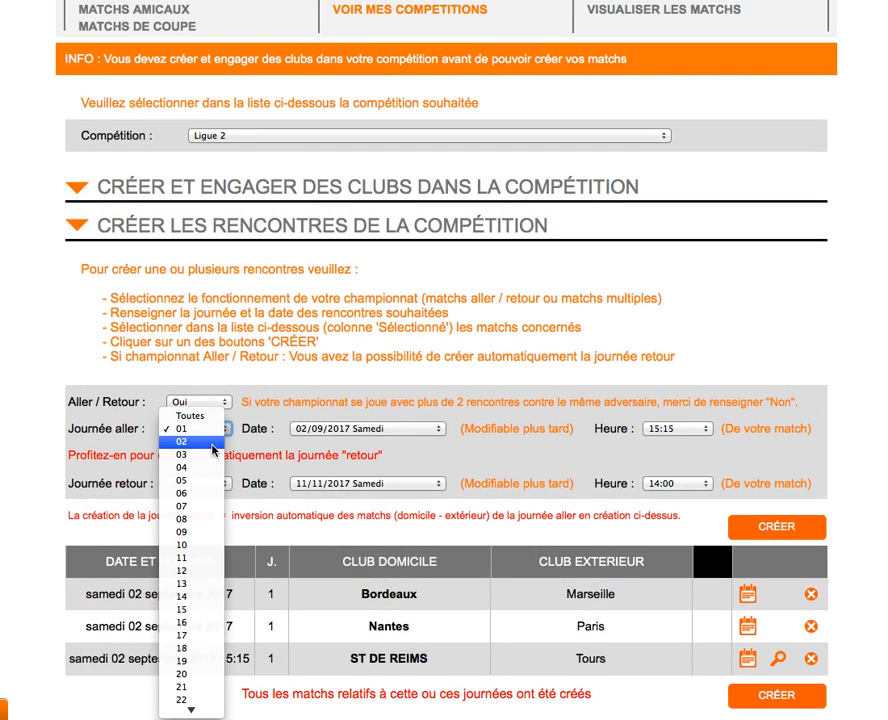
pyautogui.click(213, 445)
pyautogui.scroll(-2, 279, 463)
pyautogui.scroll(-5, 281, 470)
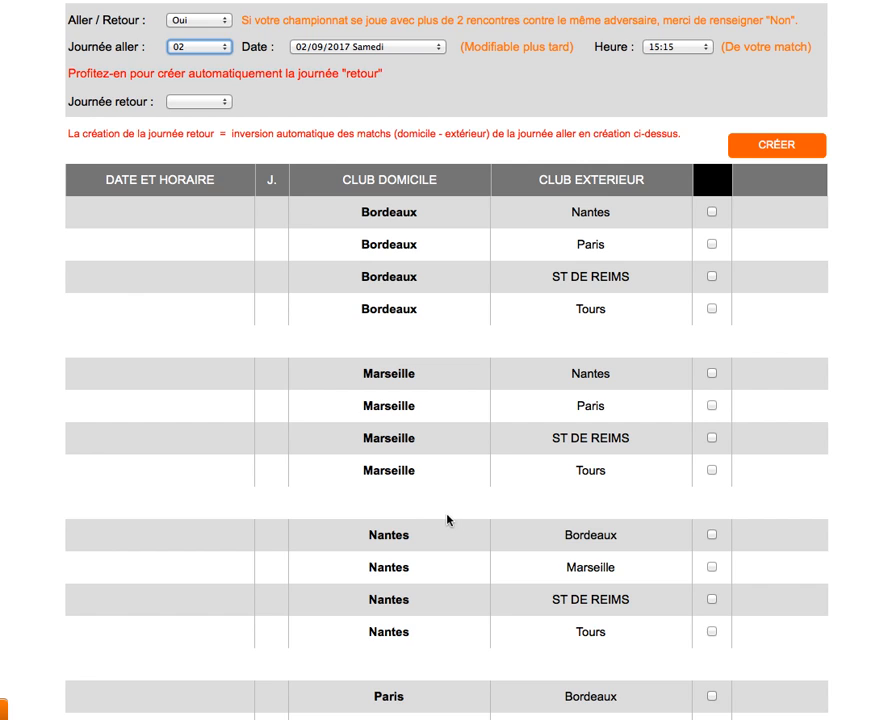
pyautogui.scroll(2, 426, 430)
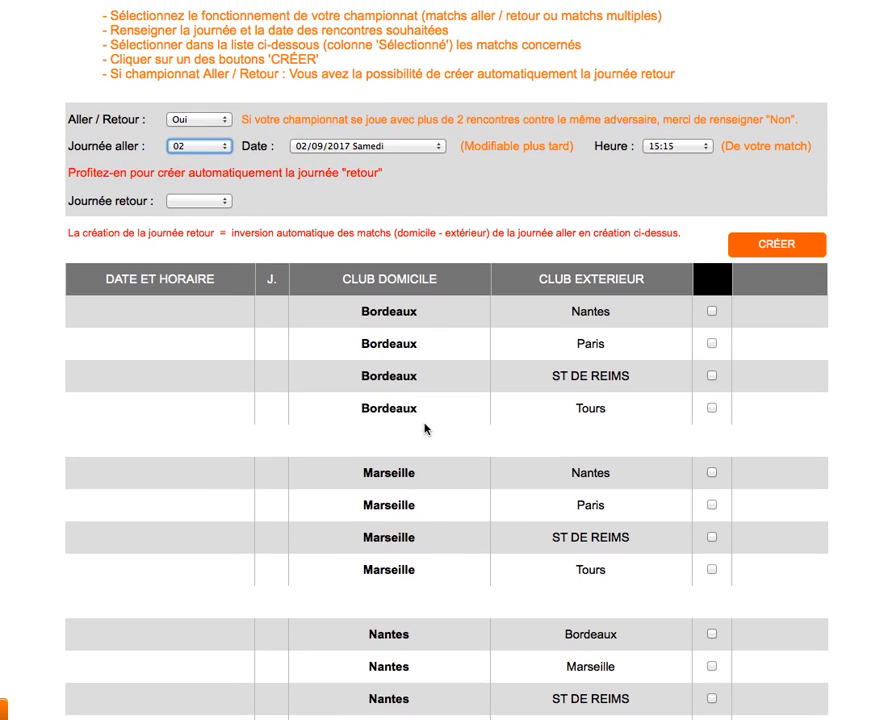
pyautogui.click(439, 150)
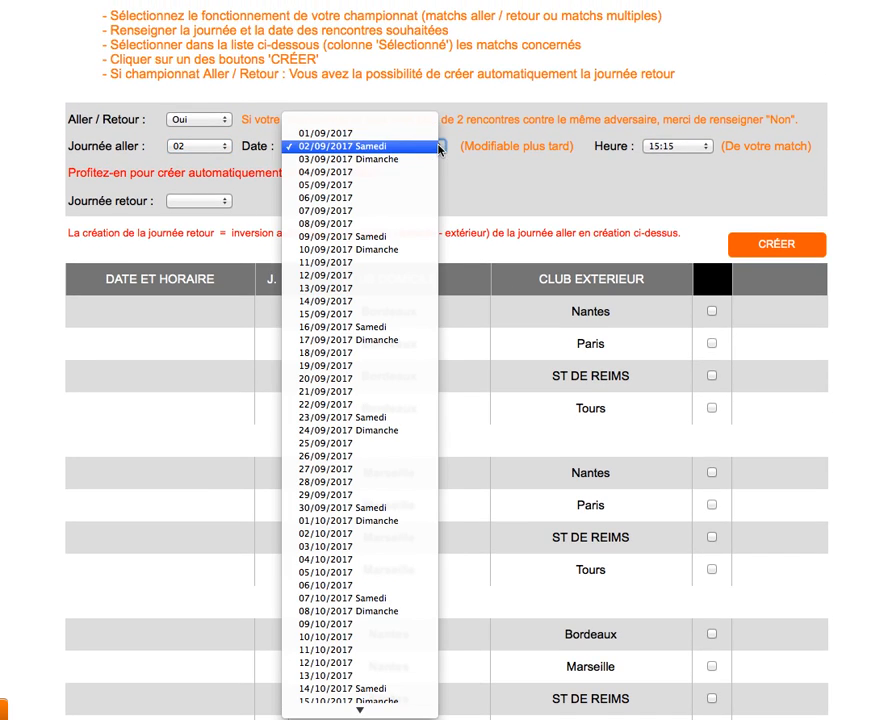
pyautogui.click(417, 239)
pyautogui.click(673, 148)
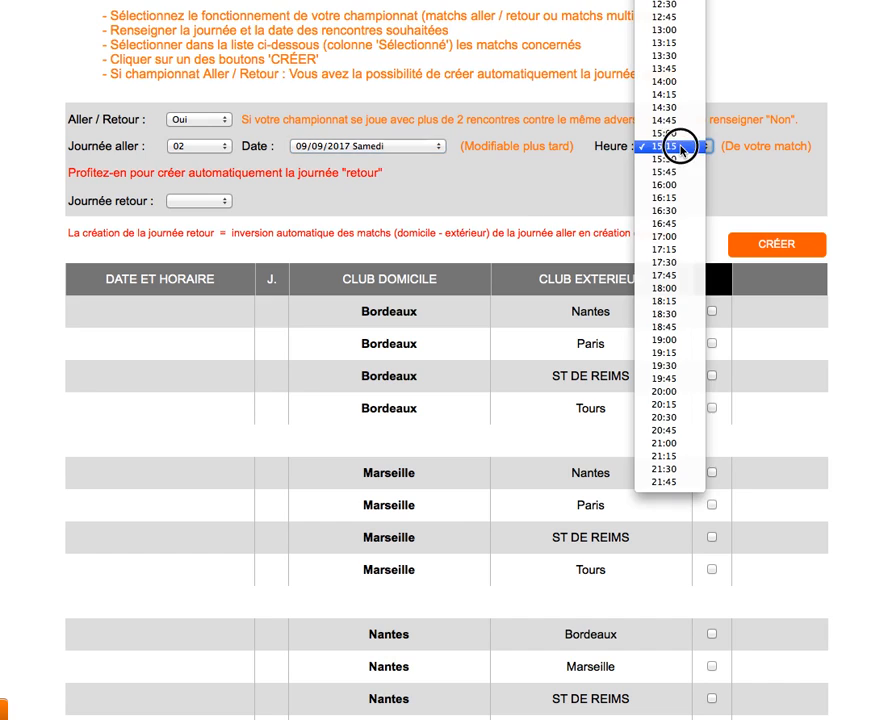
pyautogui.click(665, 234)
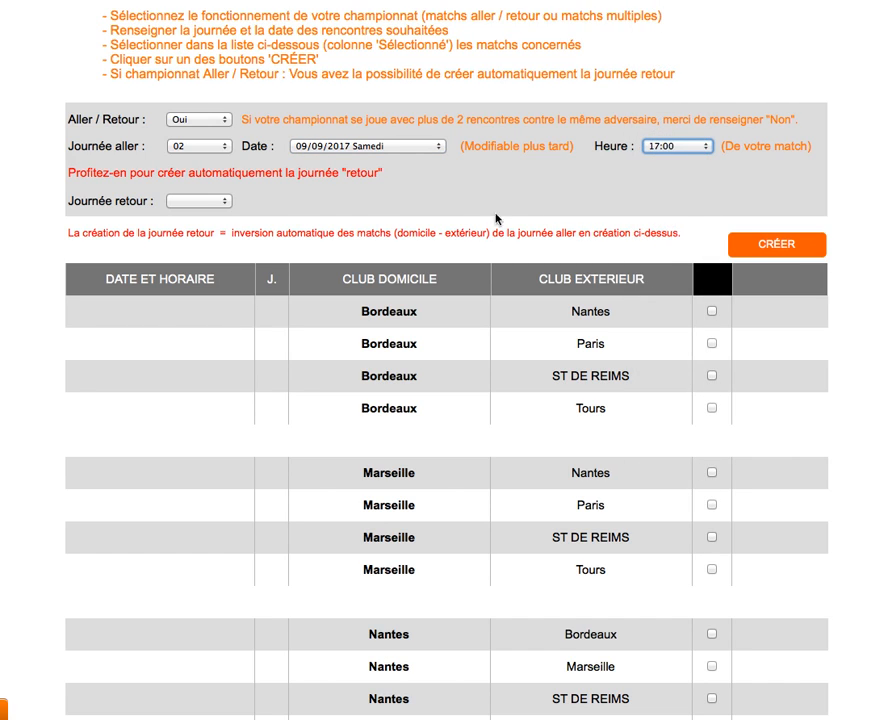
# Set the return matchday to 27, dated 16/12/2017 Samedi, with a 13:00 kick-off
pyautogui.click(226, 203)
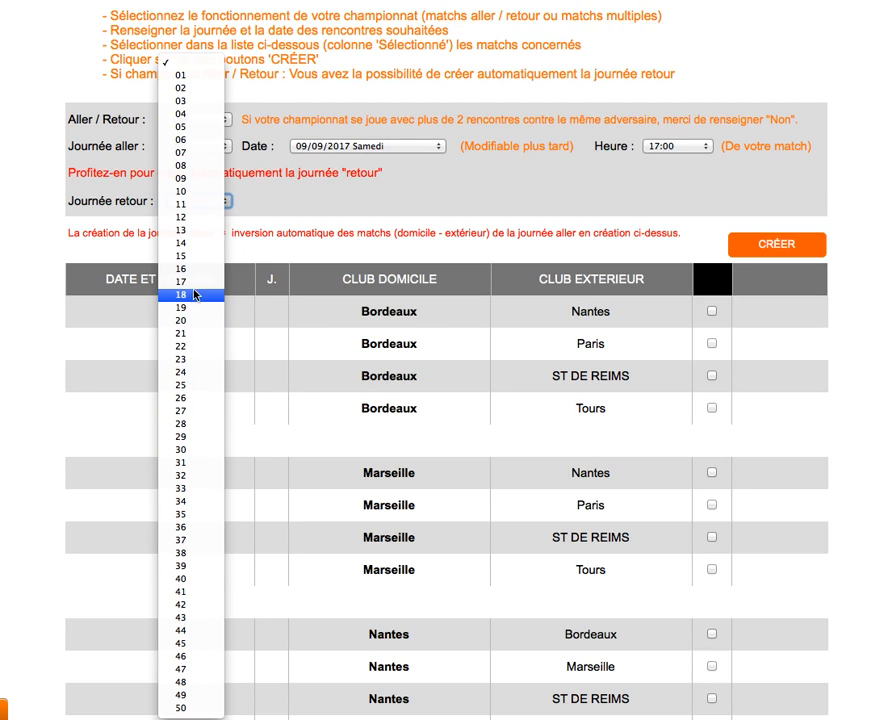
pyautogui.click(187, 411)
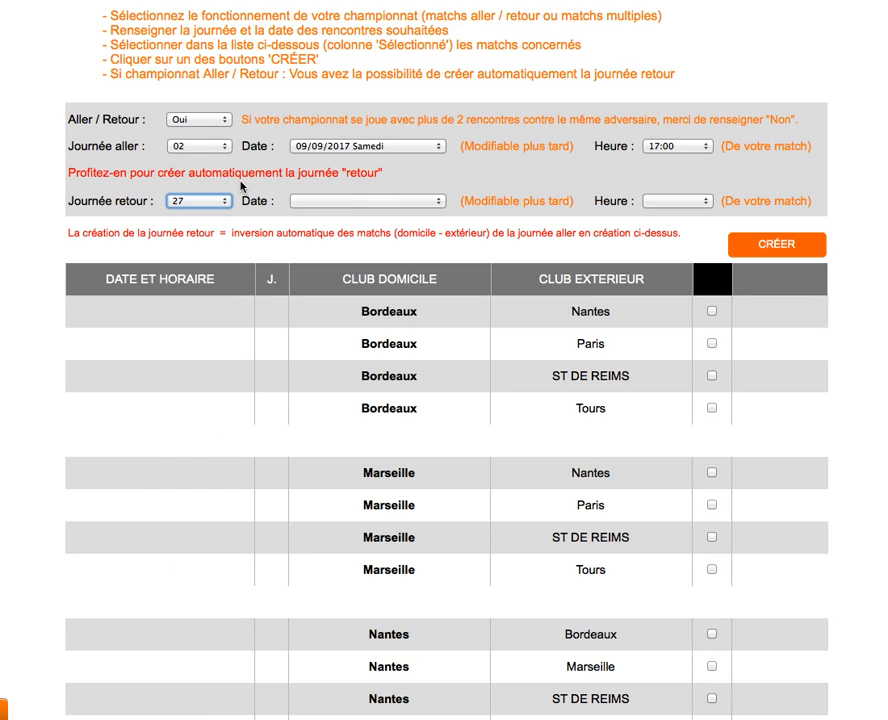
pyautogui.click(371, 200)
pyautogui.scroll(-15, 355, 363)
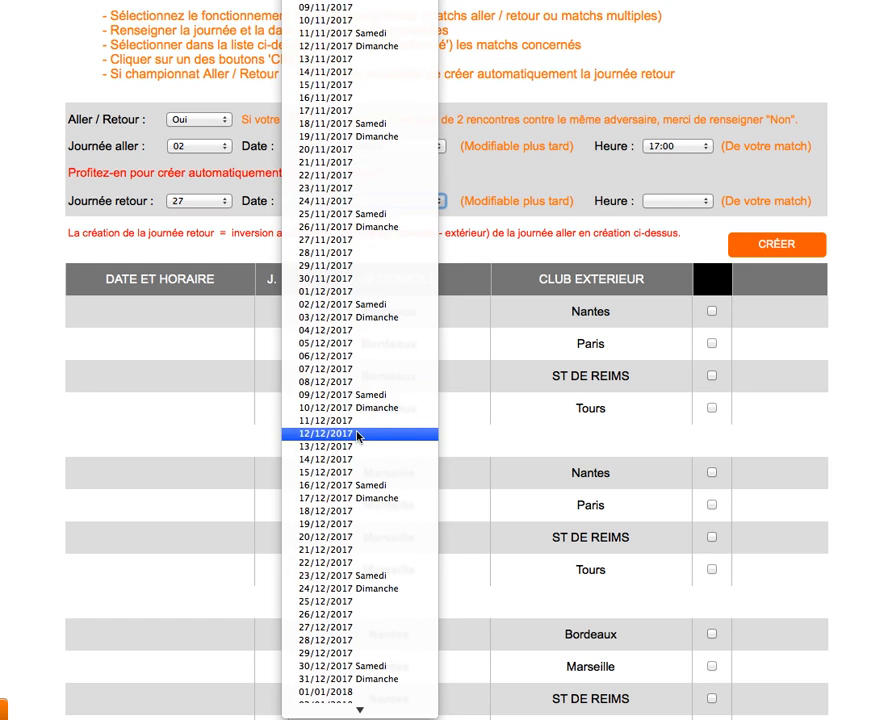
pyautogui.click(359, 486)
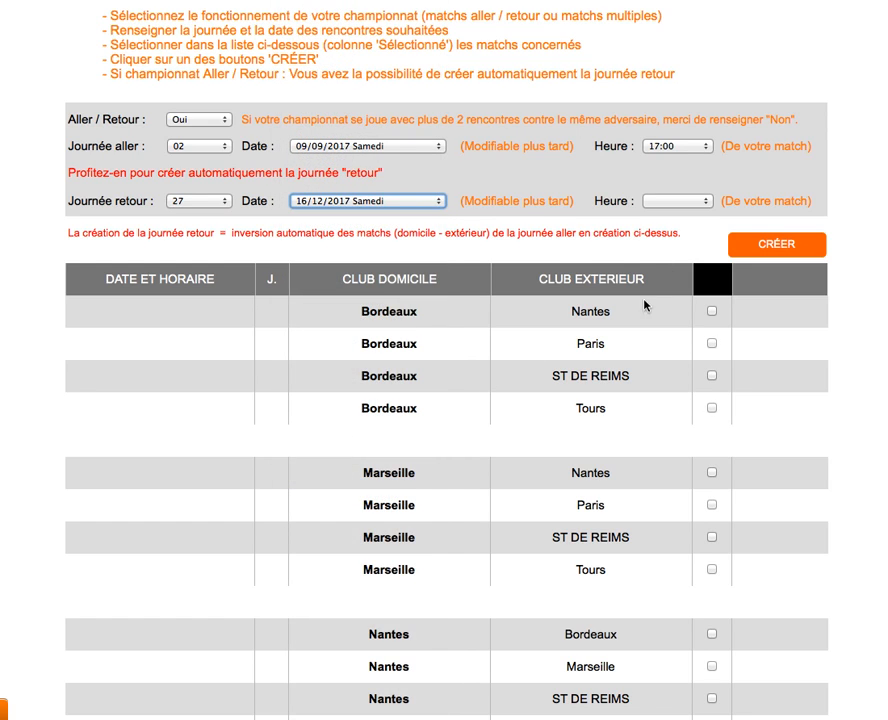
pyautogui.click(688, 203)
pyautogui.click(655, 470)
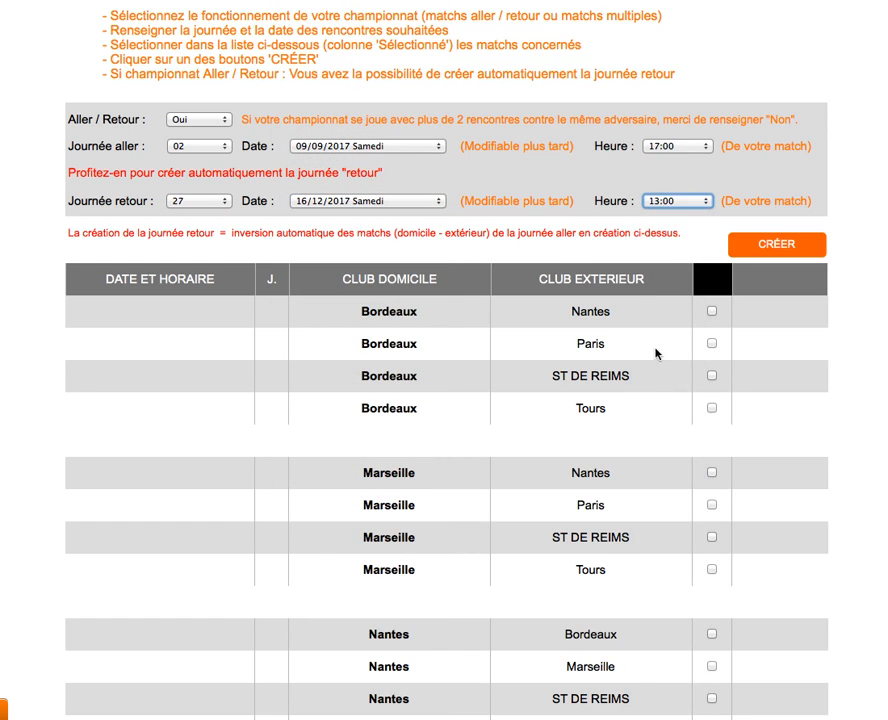
# Select the fixtures Bordeaux–Nantes, Marseille–ST DE REIMS and Paris–Tours, and create them together with their return matches
pyautogui.scroll(-3, 660, 345)
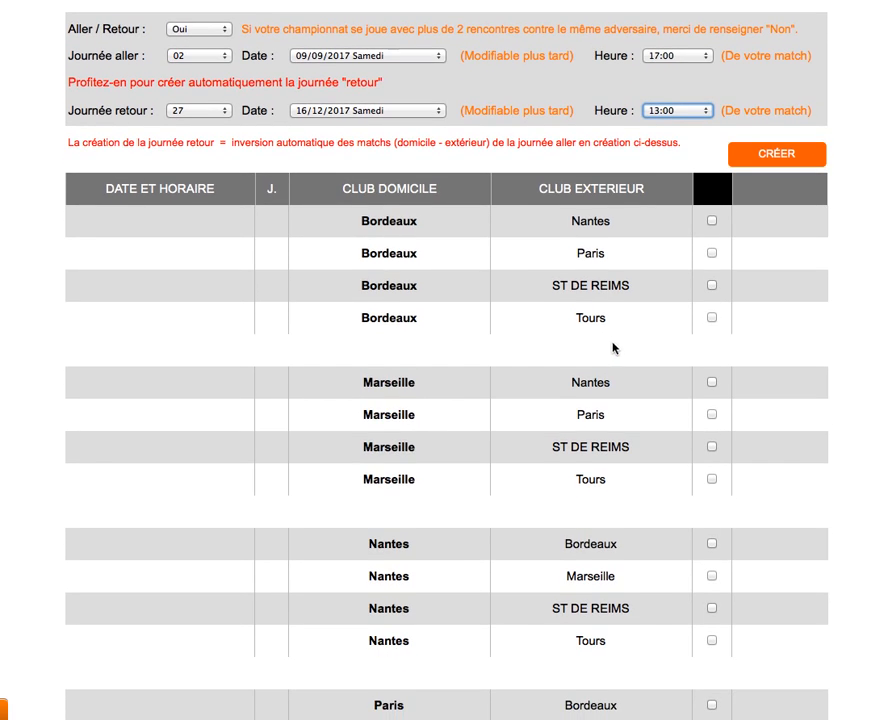
pyautogui.click(712, 221)
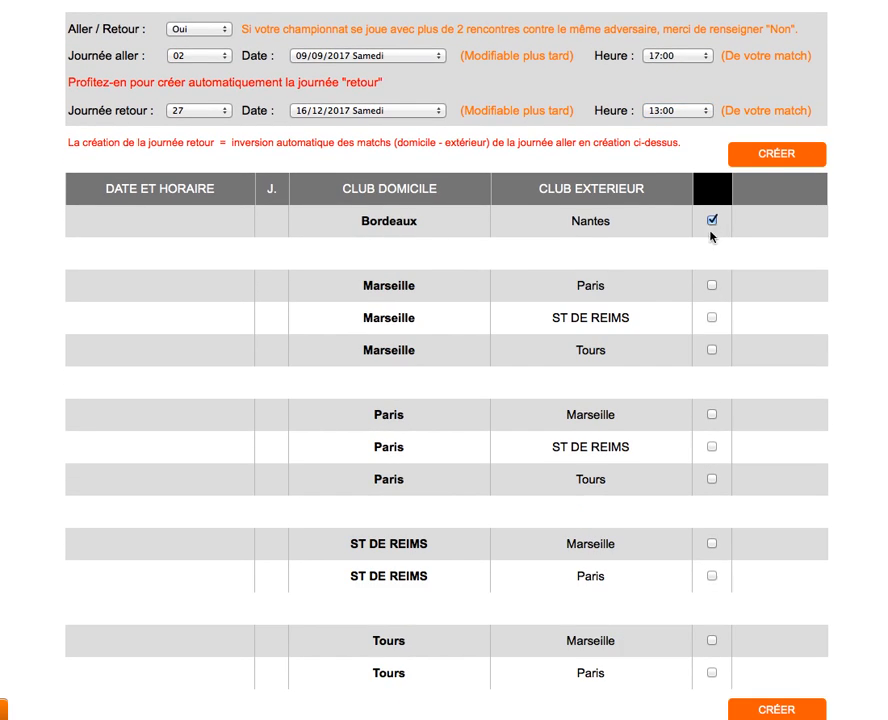
pyautogui.click(712, 318)
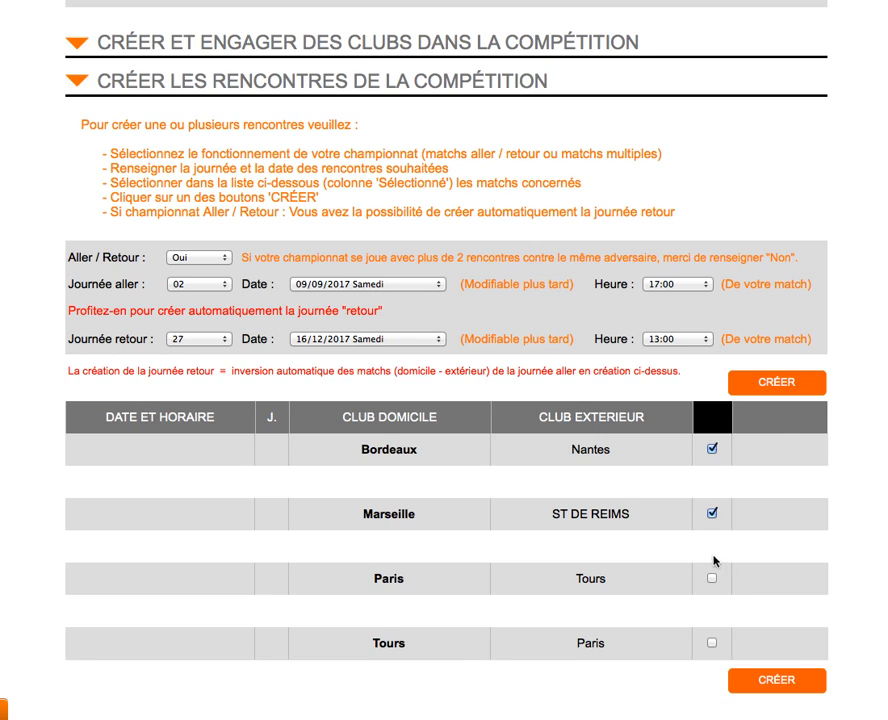
pyautogui.click(712, 579)
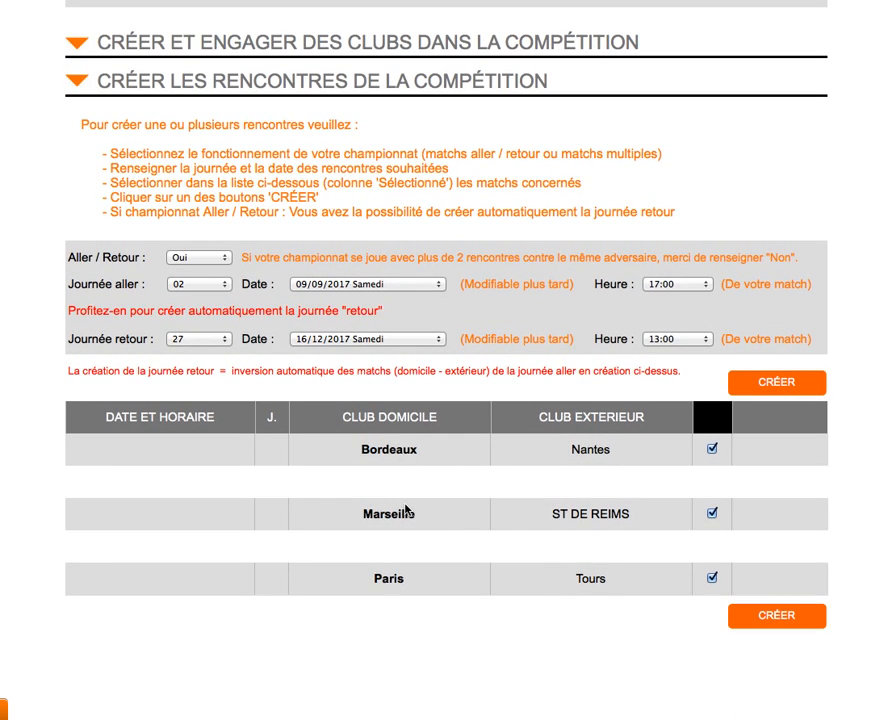
pyautogui.click(776, 616)
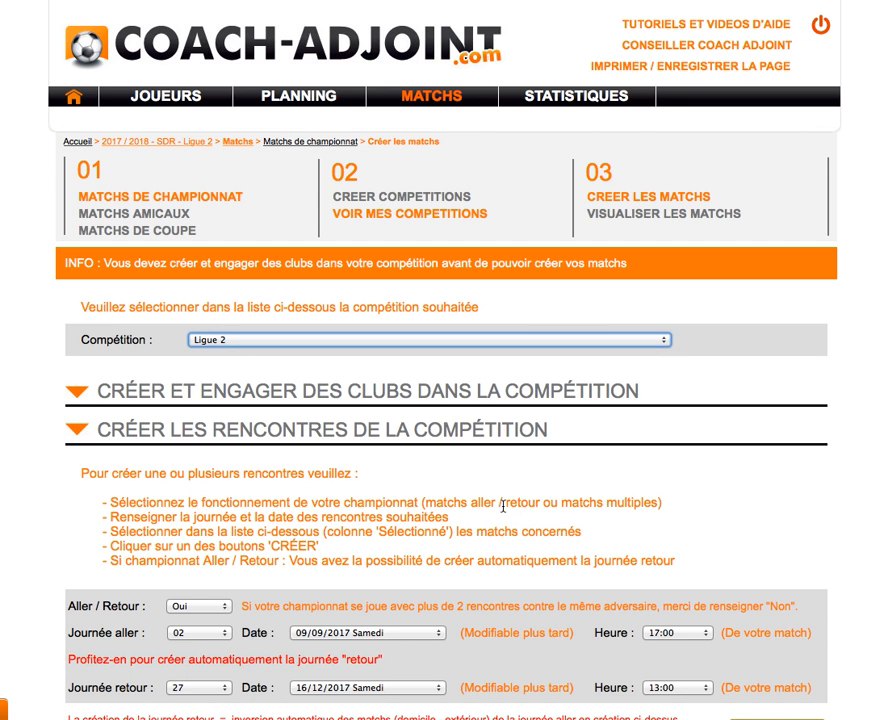
pyautogui.scroll(-3, 503, 507)
pyautogui.scroll(-2, 503, 507)
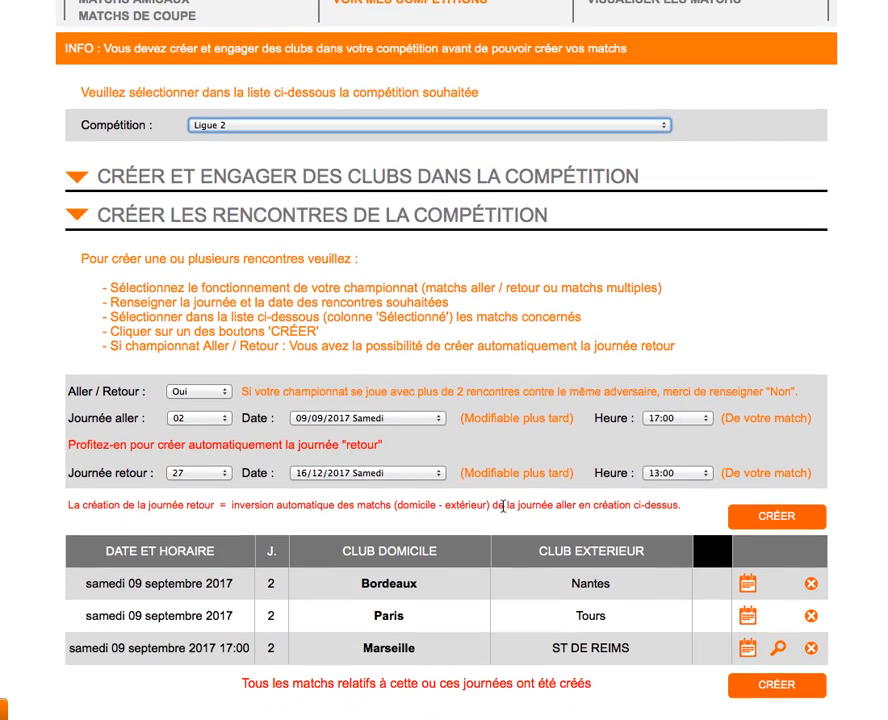
pyautogui.scroll(-1, 503, 508)
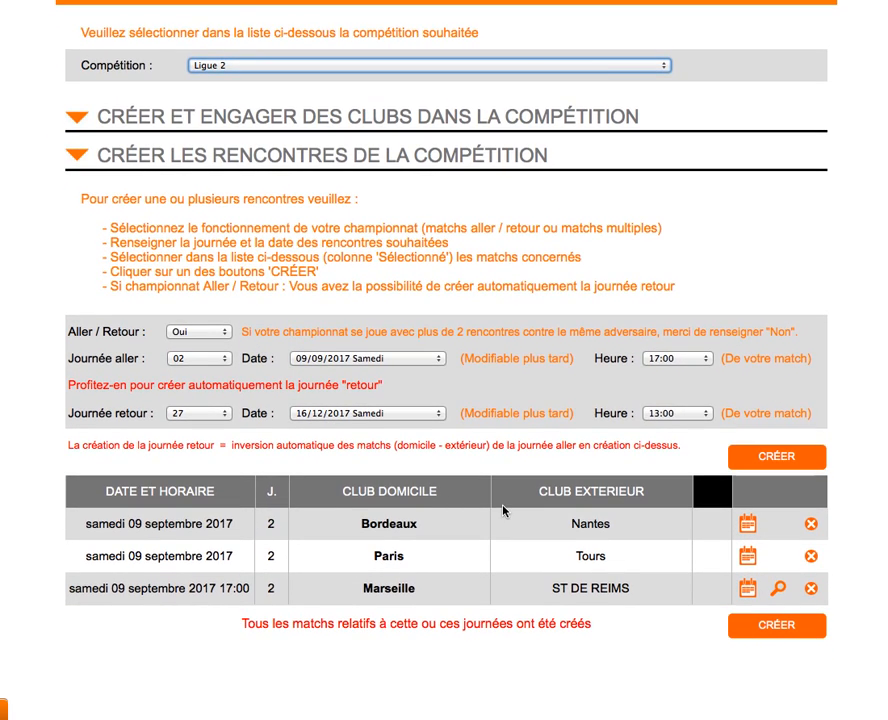
pyautogui.scroll(-1, 503, 511)
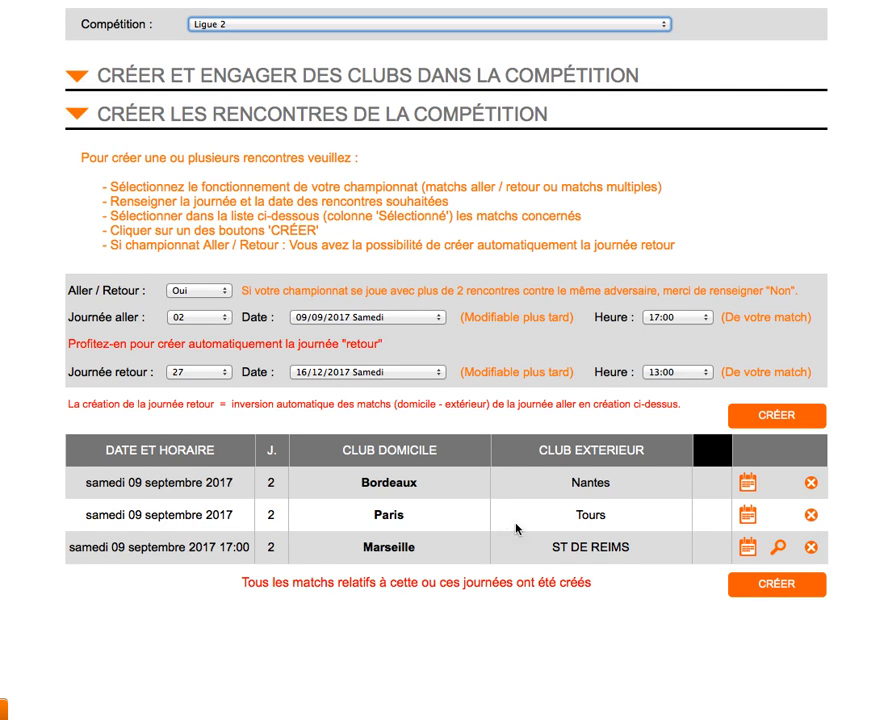
# Set the first-leg matchday to 03, dated 30/09/2017 Samedi, with an 18:45 kick-off
pyautogui.scroll(-1, 444, 489)
pyautogui.click(226, 311)
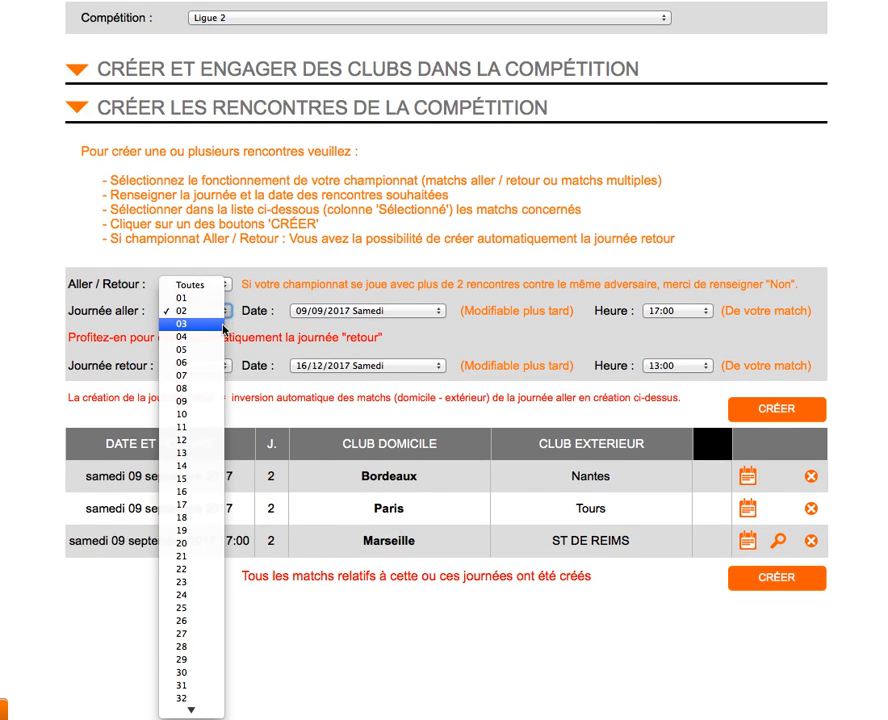
pyautogui.click(220, 325)
pyautogui.scroll(-5, 343, 386)
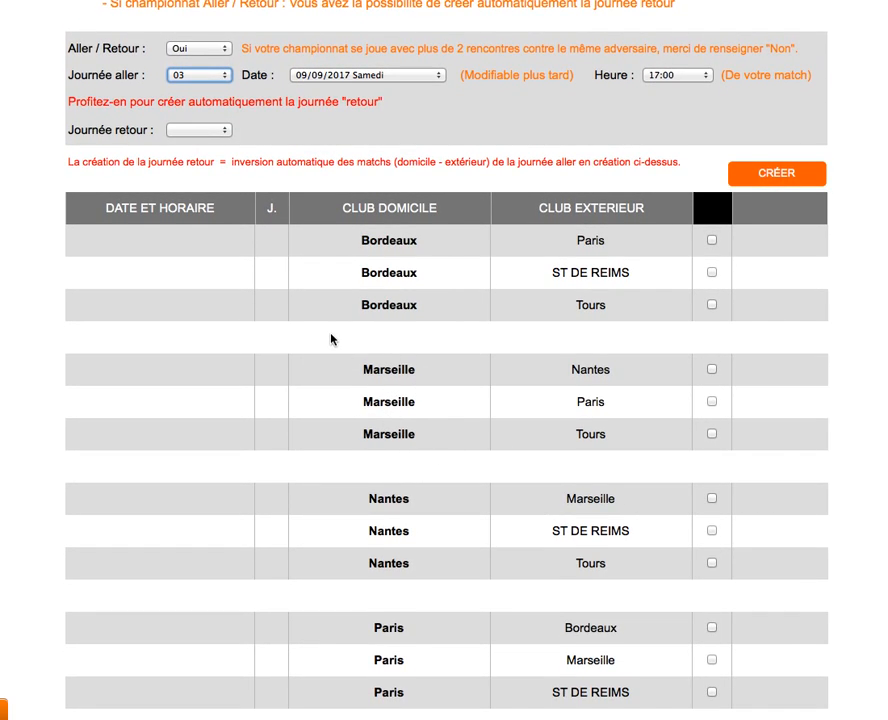
pyautogui.click(430, 81)
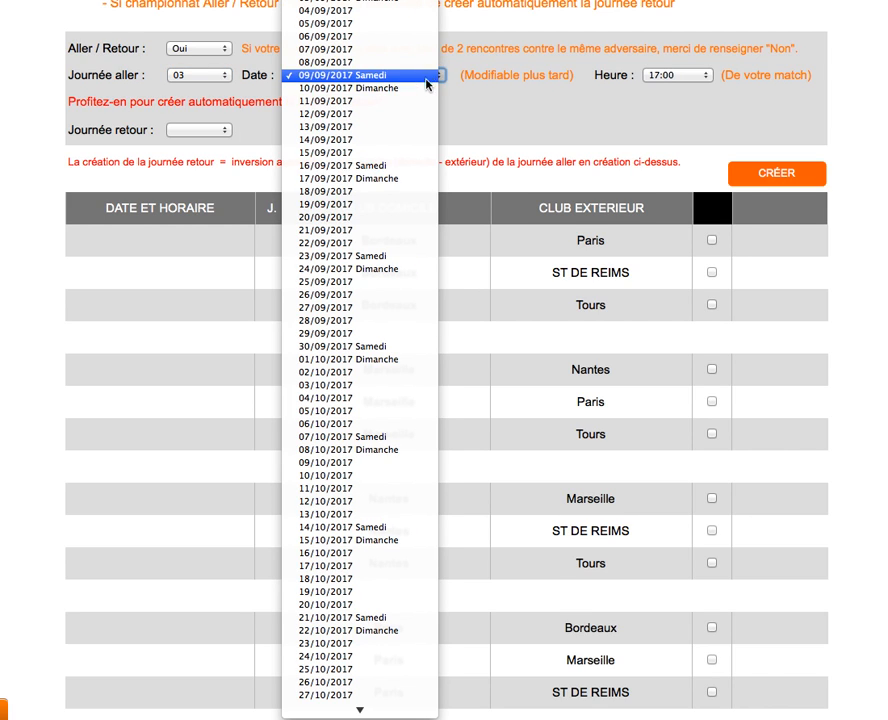
pyautogui.click(381, 349)
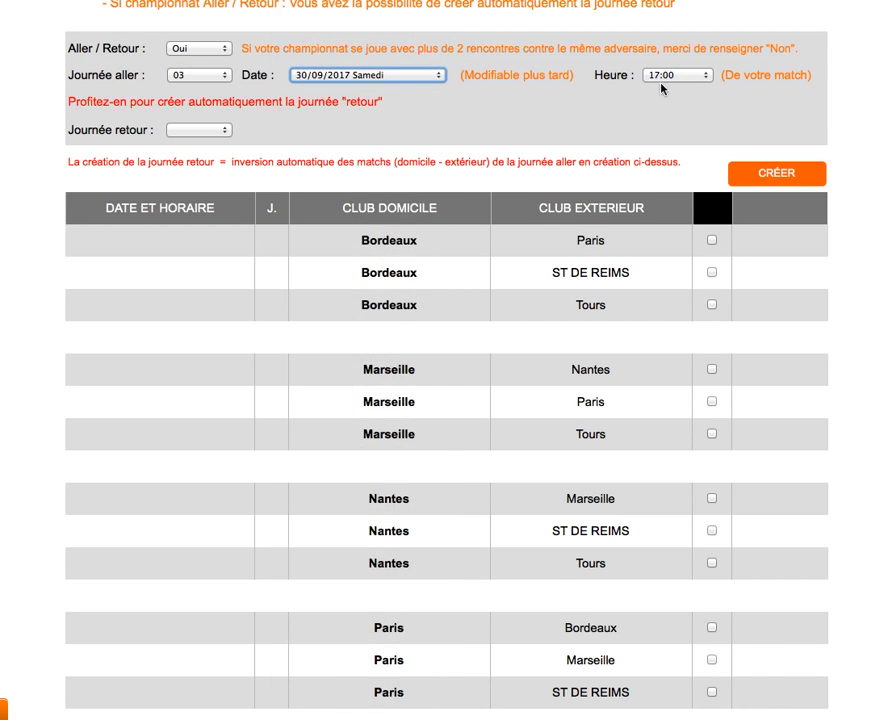
pyautogui.click(685, 82)
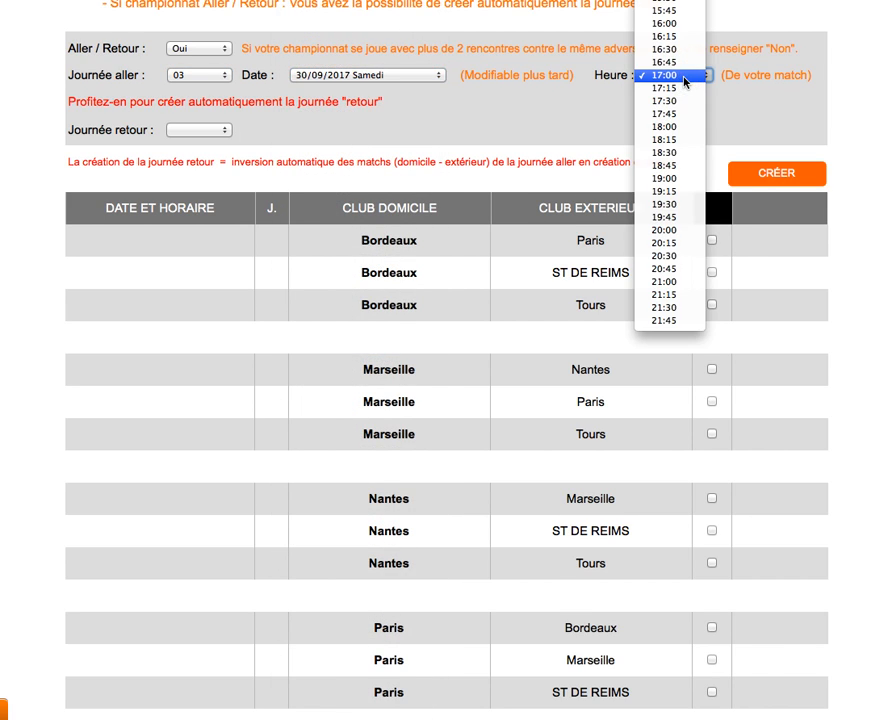
pyautogui.click(676, 168)
# Set the return matchday to 29, dated 06/01/2018 Samedi, with a 14:00 kick-off
pyautogui.scroll(-1, 675, 166)
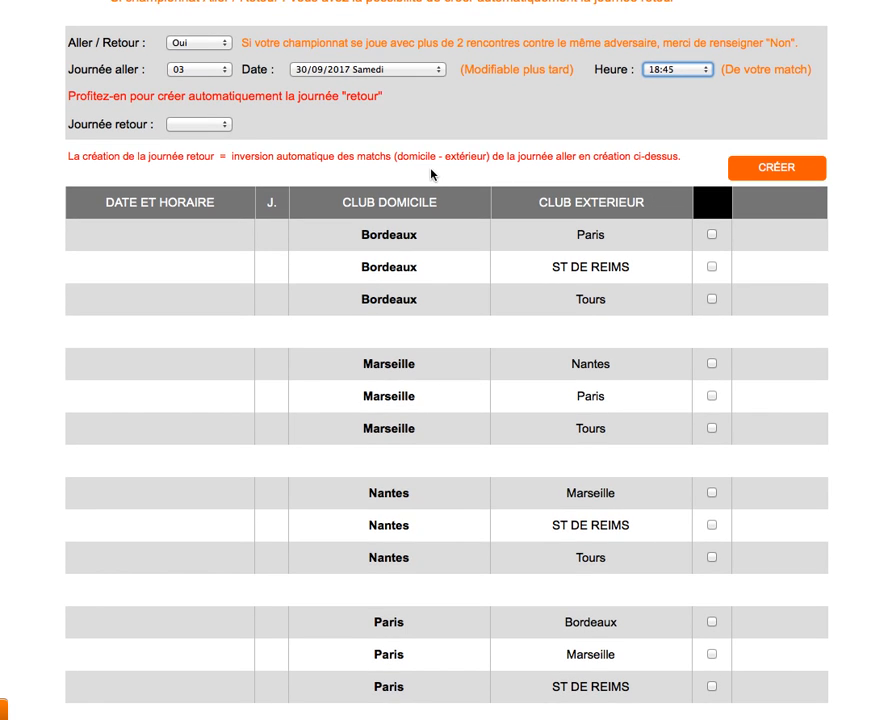
pyautogui.click(227, 124)
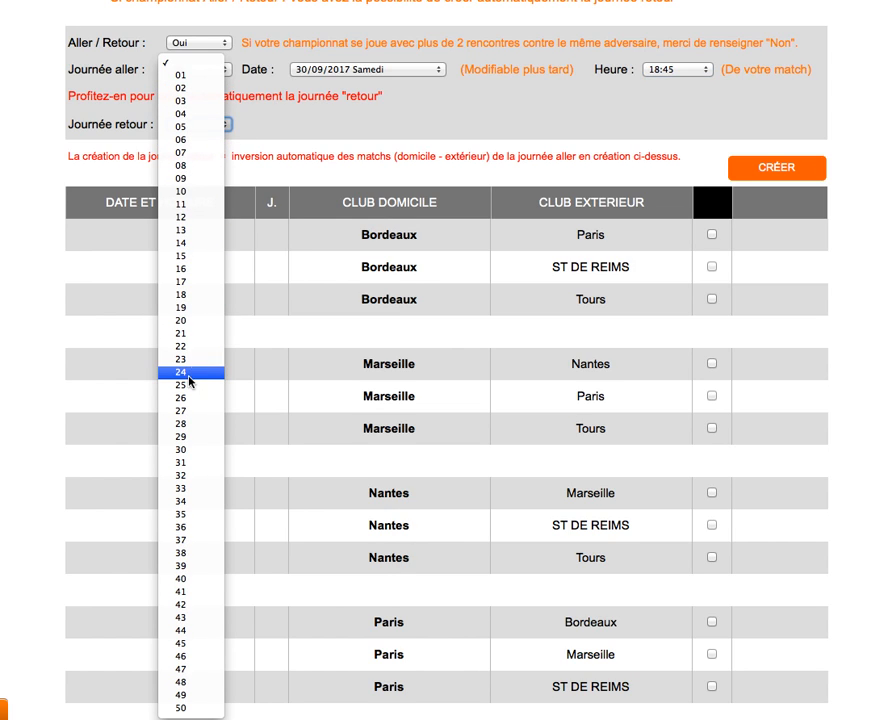
pyautogui.click(185, 438)
pyautogui.click(438, 124)
pyautogui.scroll(-20, 395, 400)
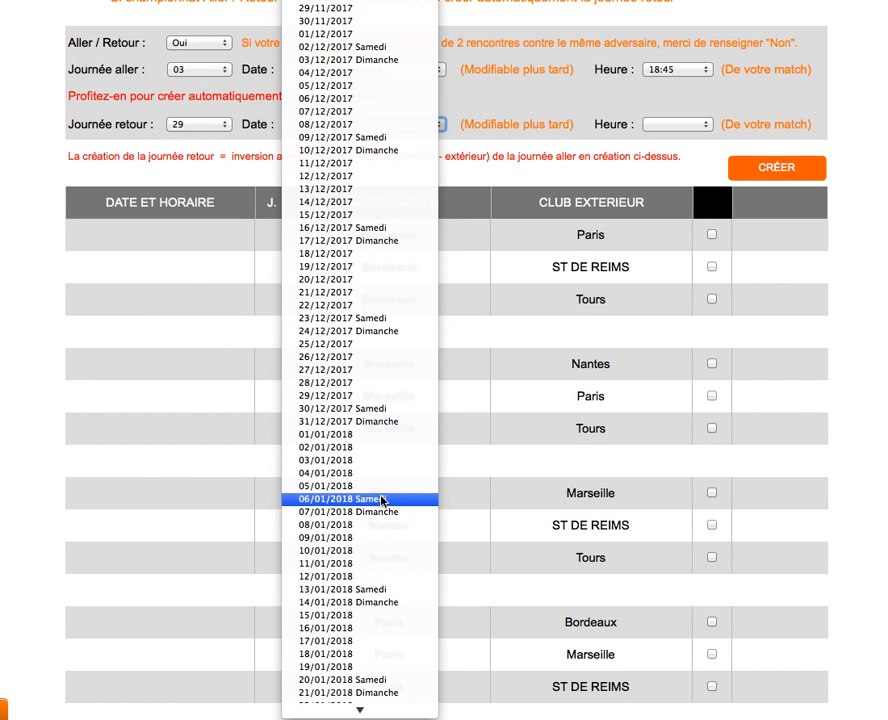
pyautogui.click(384, 498)
pyautogui.click(690, 124)
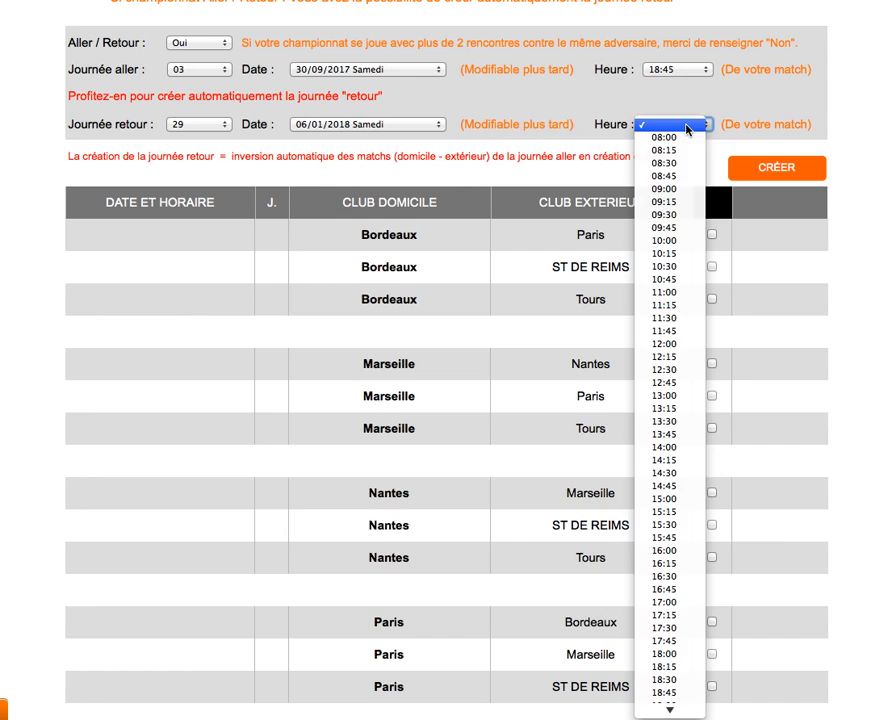
pyautogui.click(665, 447)
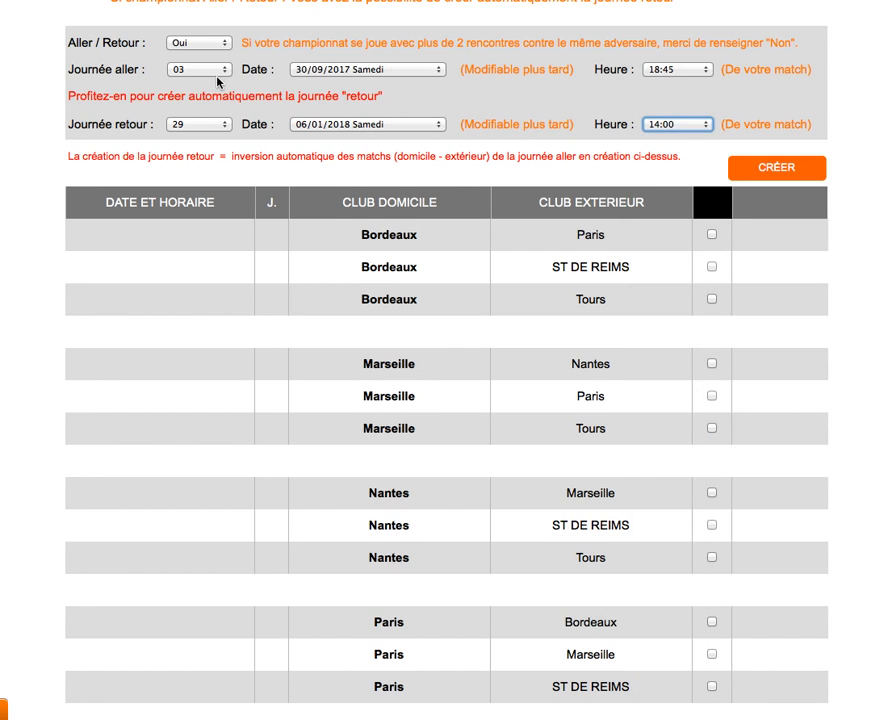
# Select the fixtures Bordeaux–Paris, Marseille–Tours and Nantes–ST DE REIMS, and create them together with their return matches
pyautogui.click(712, 234)
pyautogui.click(712, 360)
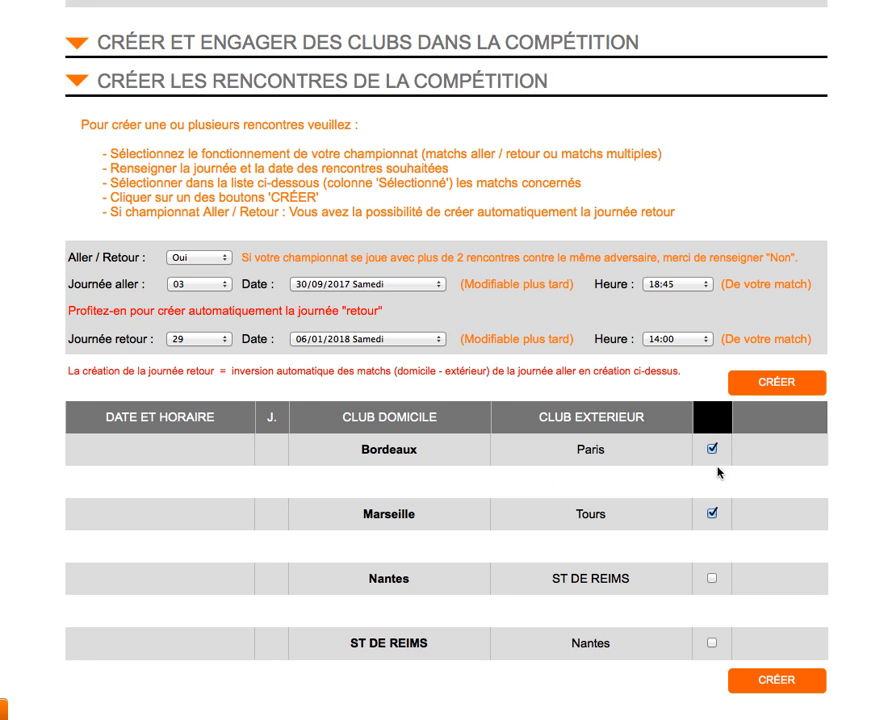
pyautogui.click(713, 578)
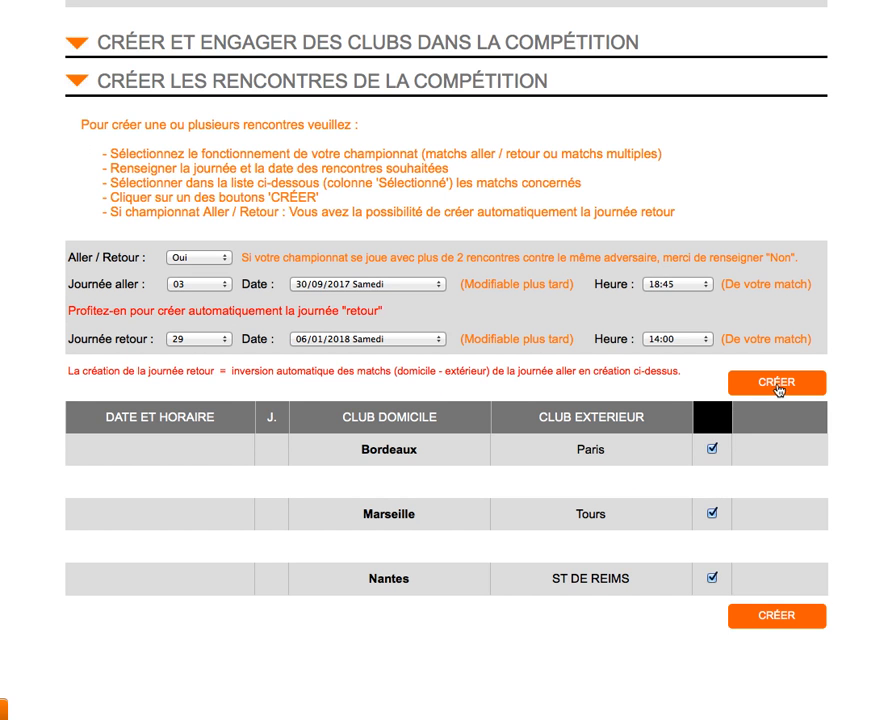
pyautogui.click(777, 383)
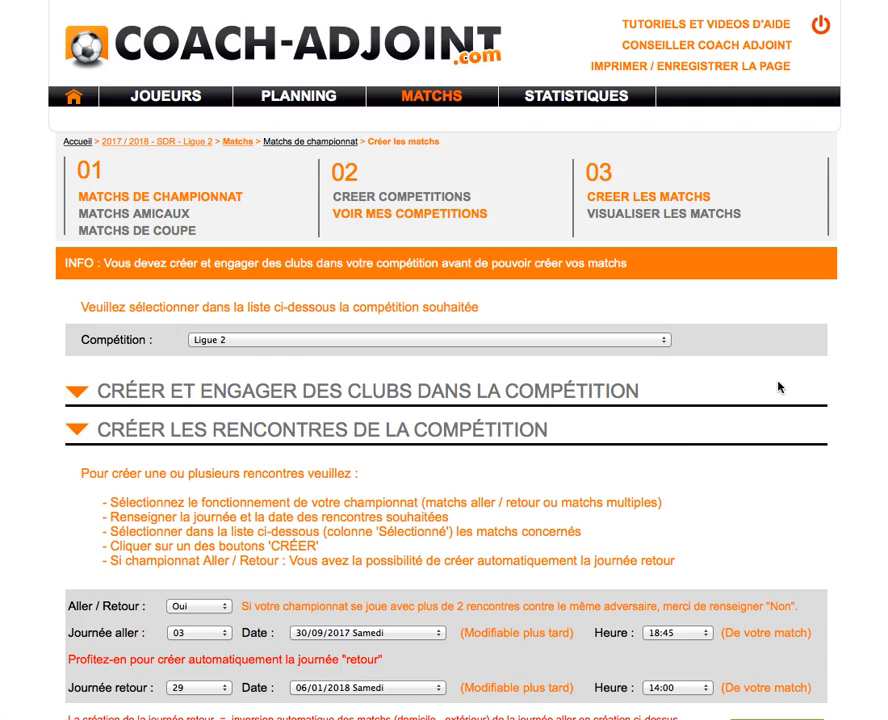
pyautogui.scroll(-5, 590, 470)
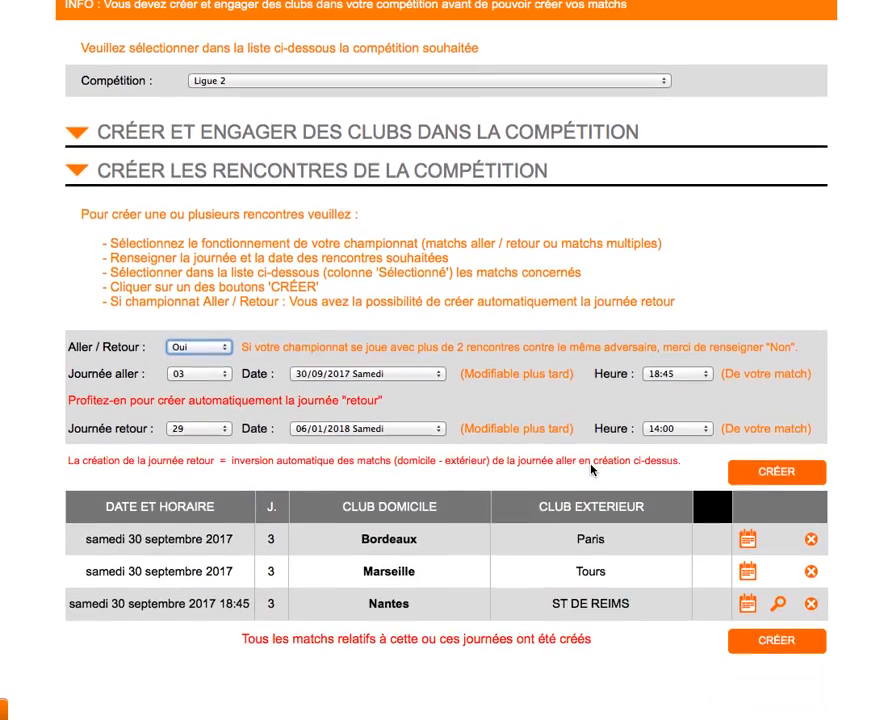
# View the Ligue 2 championship match list and review the first-leg and return fixtures of every matchday
pyautogui.scroll(3, 590, 470)
pyautogui.scroll(-5, 590, 470)
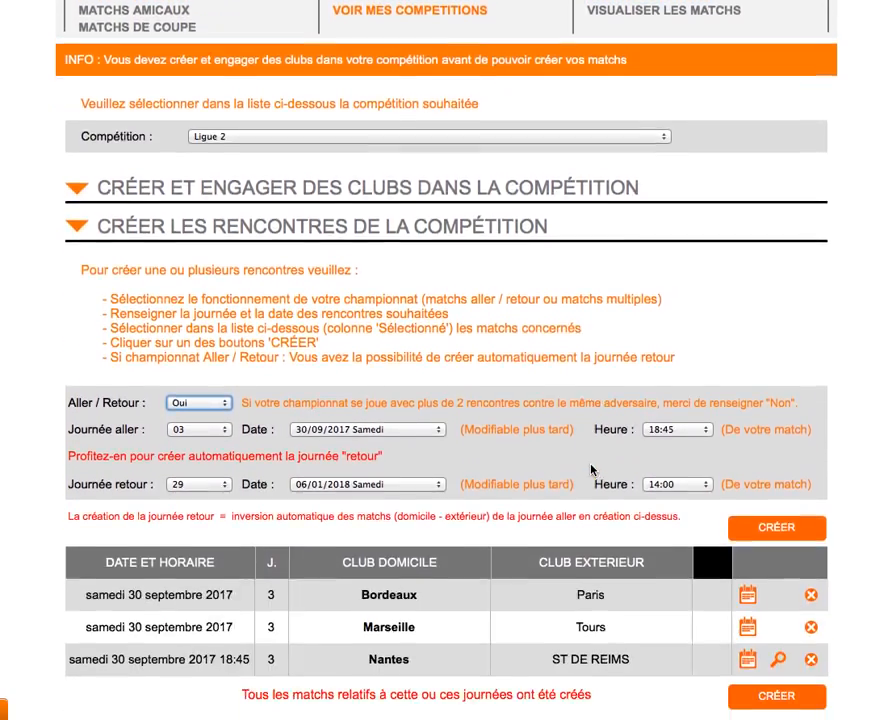
pyautogui.scroll(1, 263, 367)
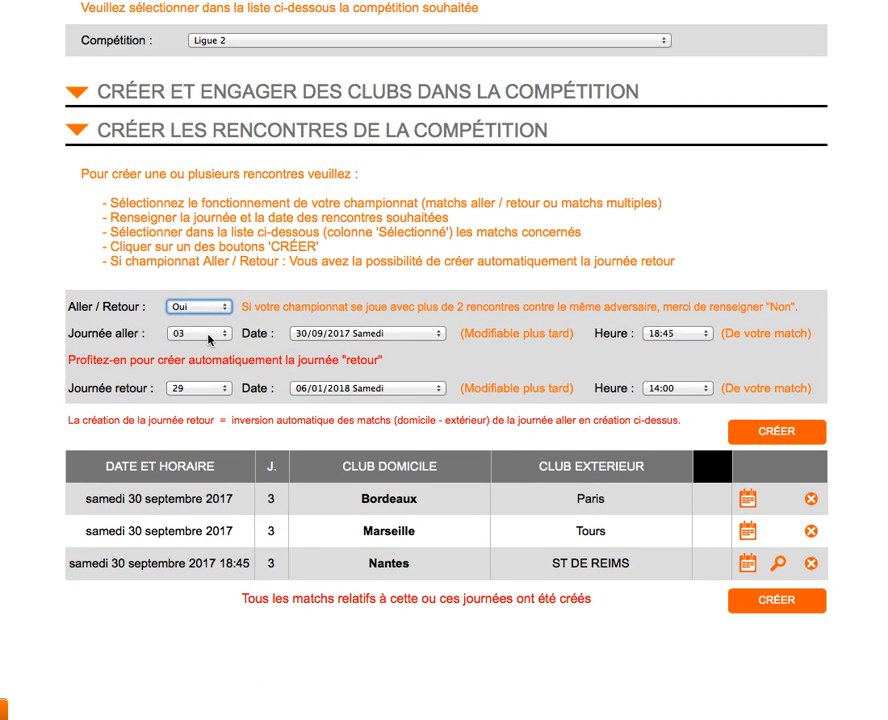
pyautogui.scroll(7, 300, 340)
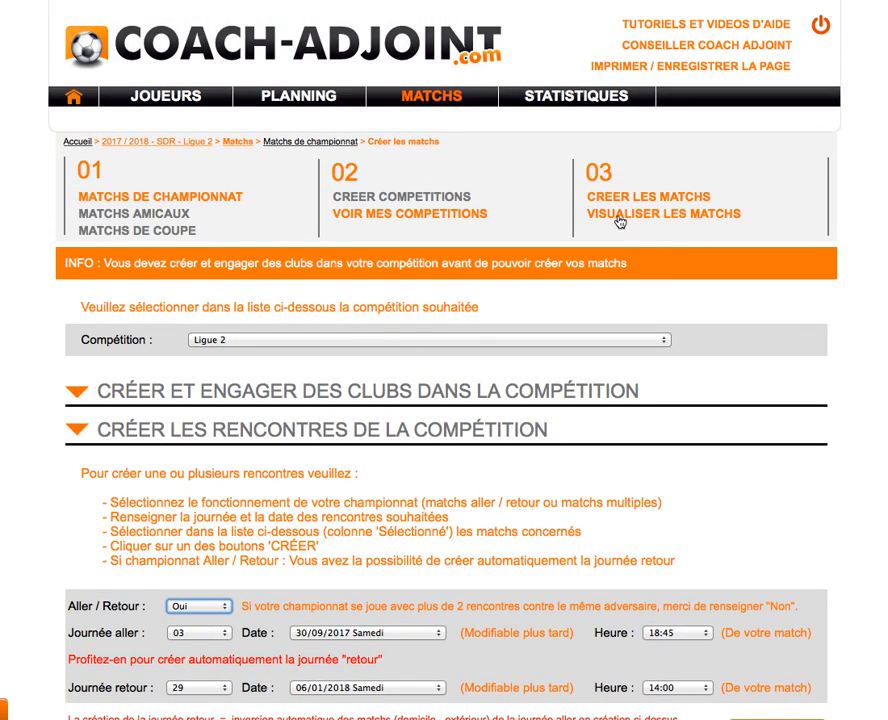
pyautogui.click(638, 216)
pyautogui.click(588, 302)
pyautogui.scroll(-10, 455, 352)
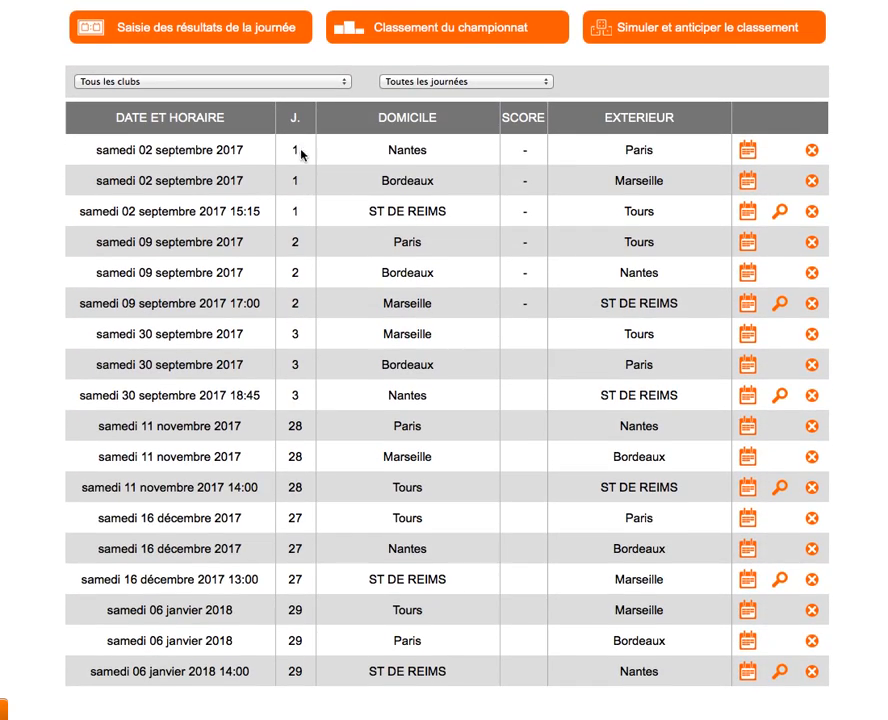
pyautogui.scroll(-2, 327, 364)
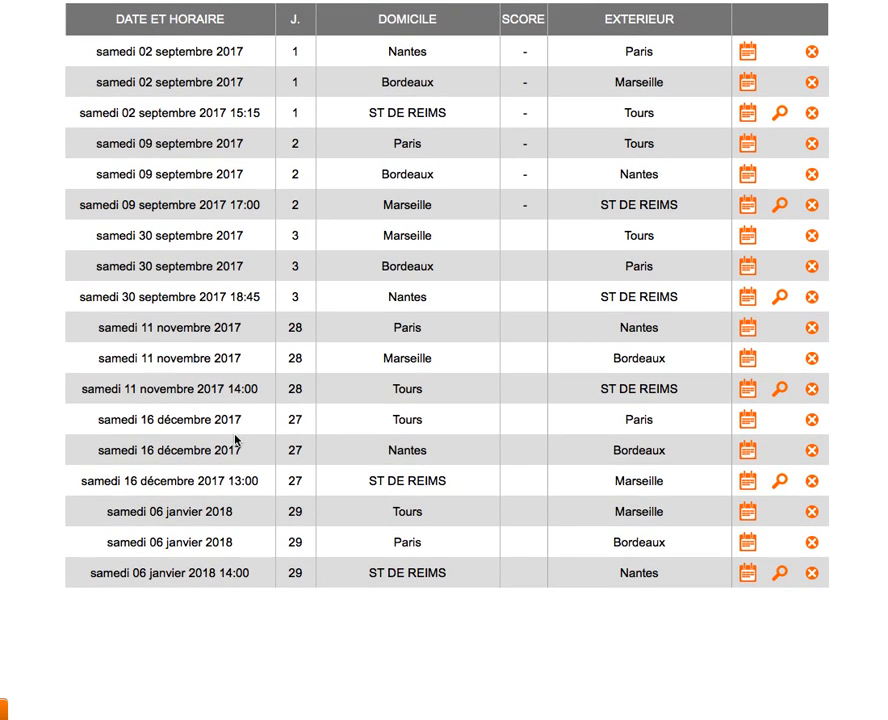
pyautogui.scroll(13, 390, 346)
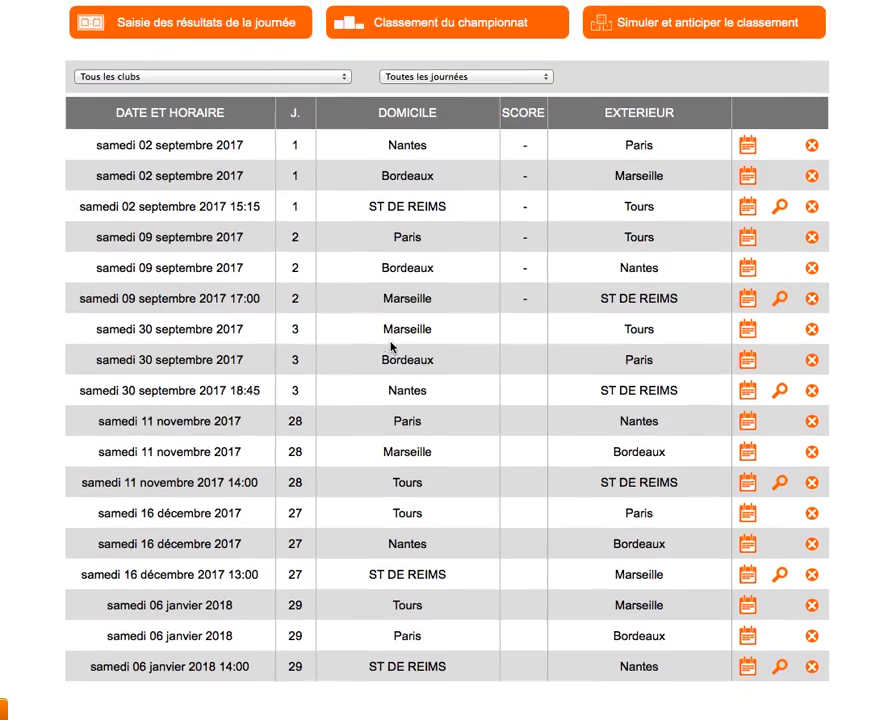
pyautogui.scroll(4, 406, 361)
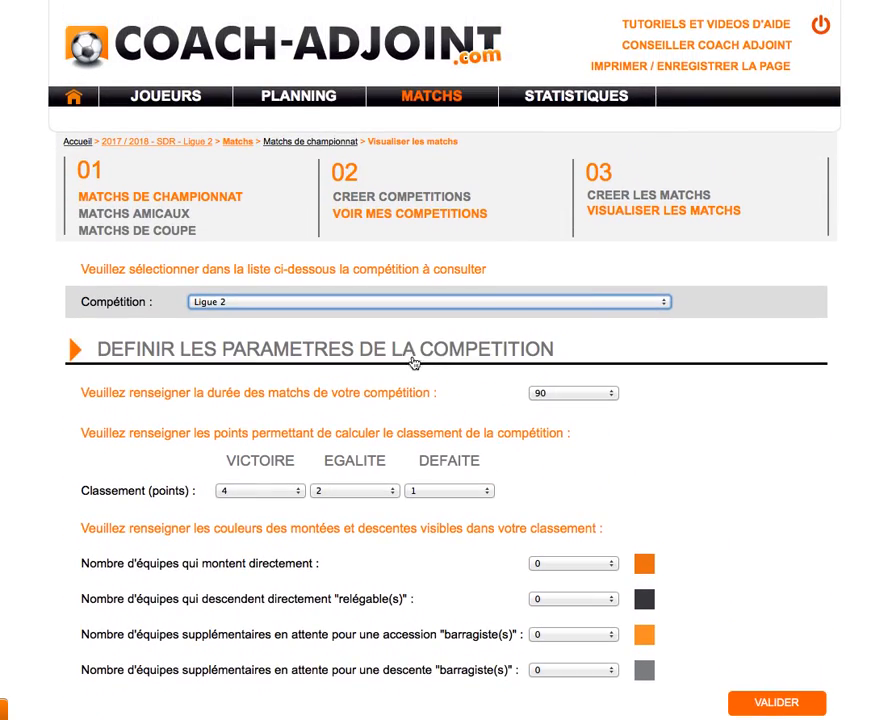
# Return to match creation for Ligue 2 and rename the engaged club Marseille as Monaco
pyautogui.click(604, 198)
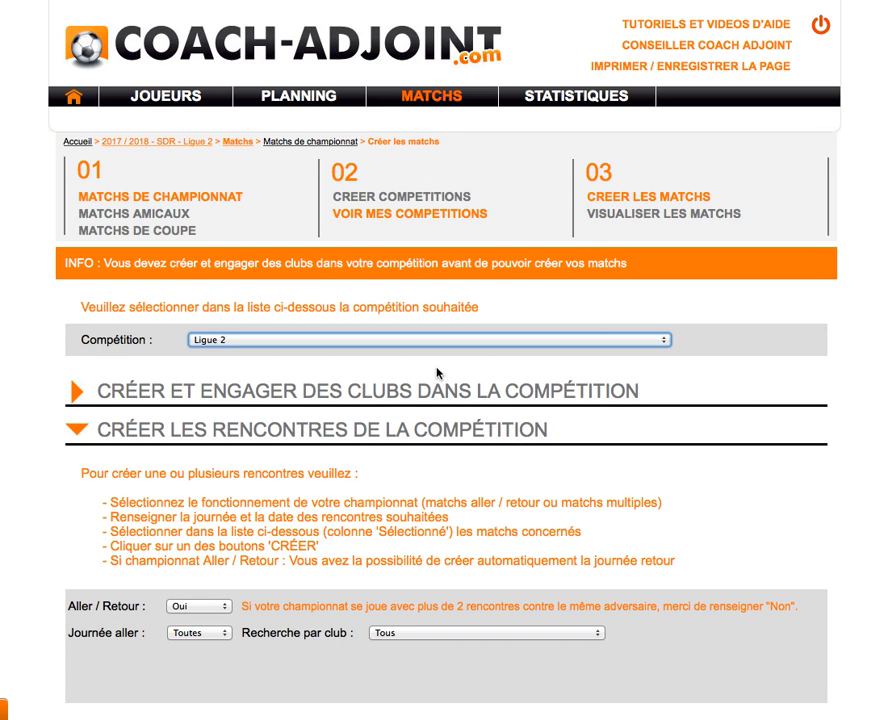
pyautogui.scroll(-3, 383, 368)
pyautogui.click(290, 215)
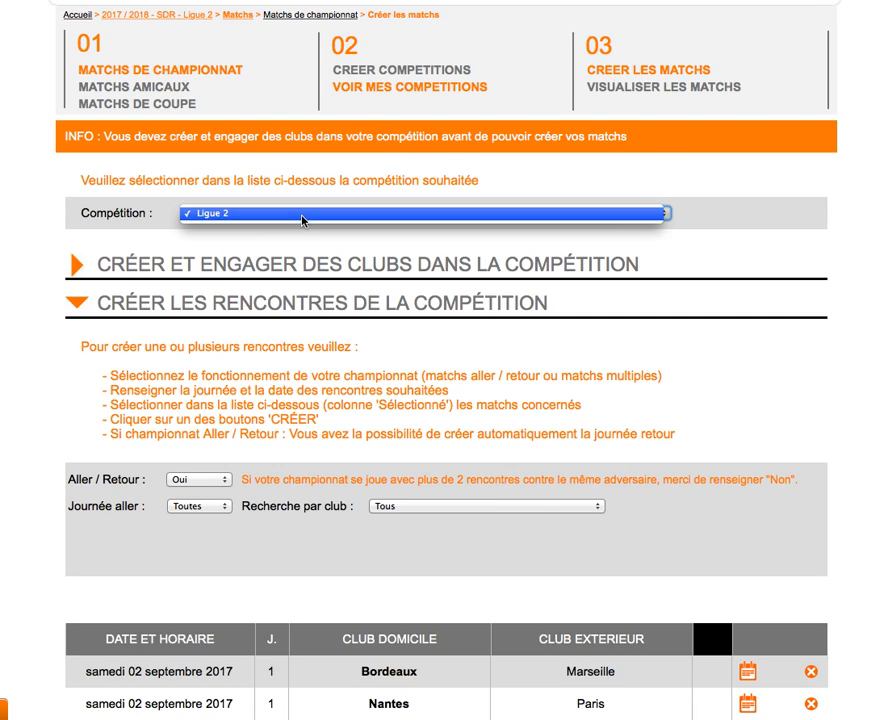
pyautogui.click(246, 265)
pyautogui.click(254, 268)
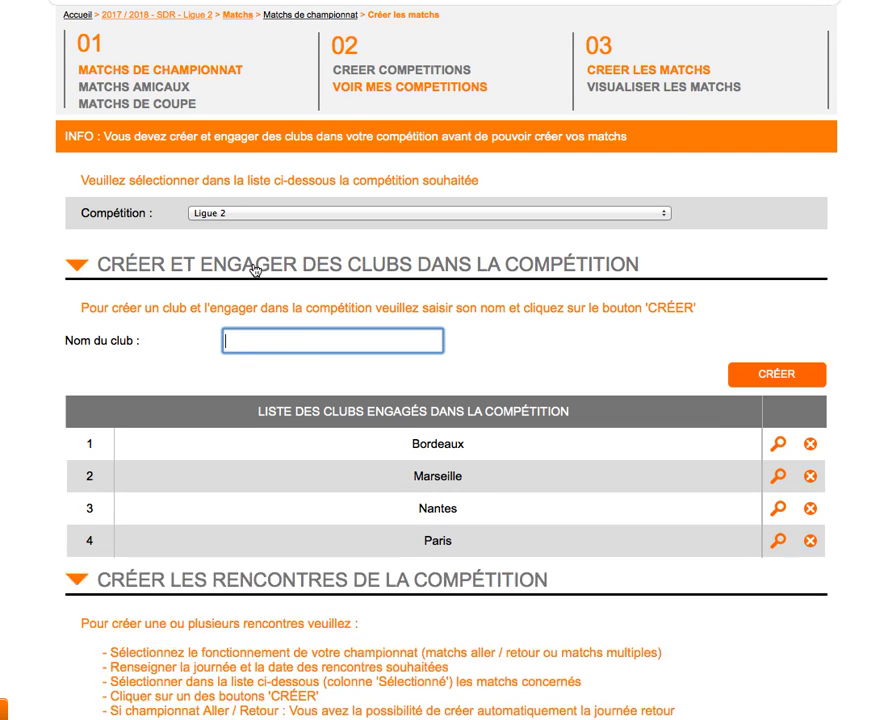
pyautogui.scroll(-5, 370, 295)
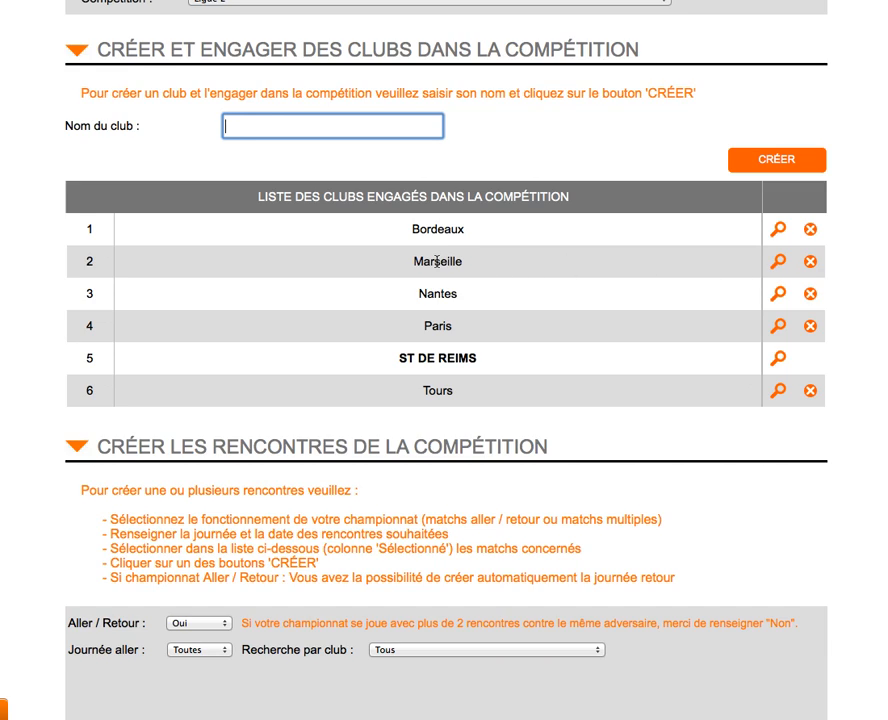
pyautogui.click(778, 264)
pyautogui.moveTo(307, 362); pyautogui.dragTo(215, 364)
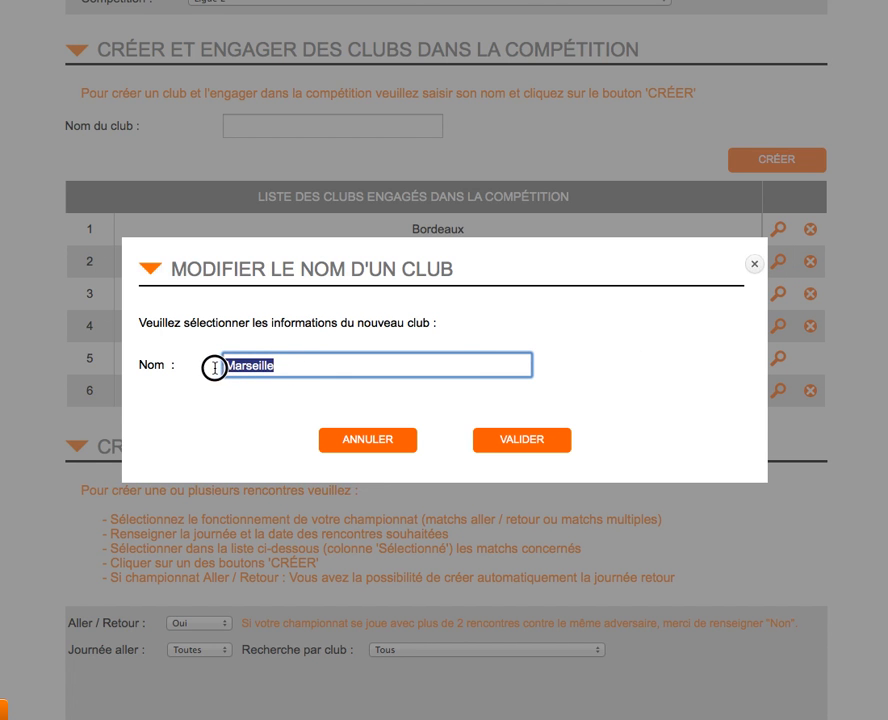
pyautogui.write('Monaco')
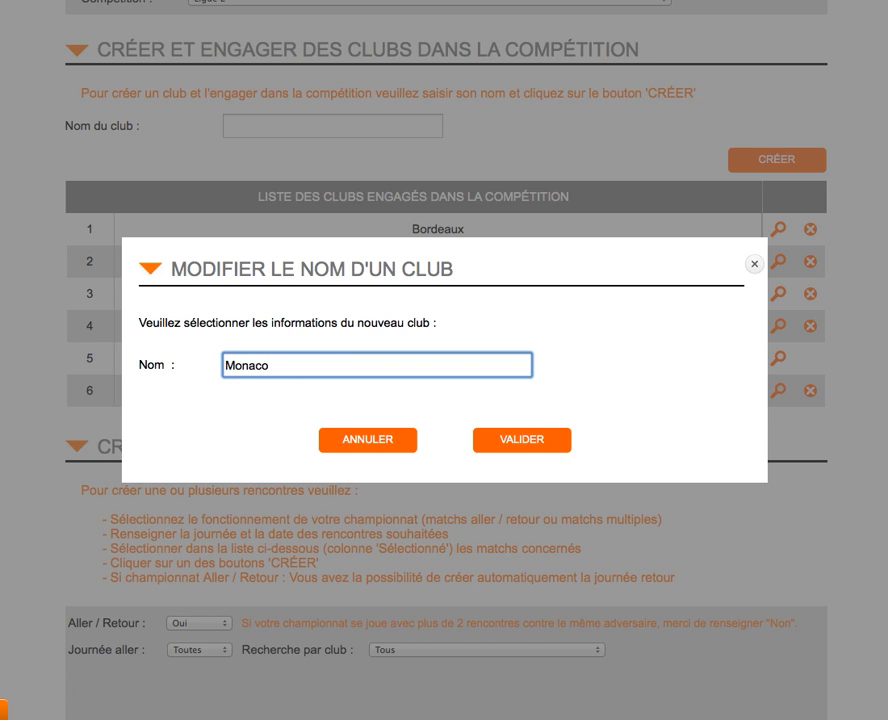
pyautogui.click(518, 445)
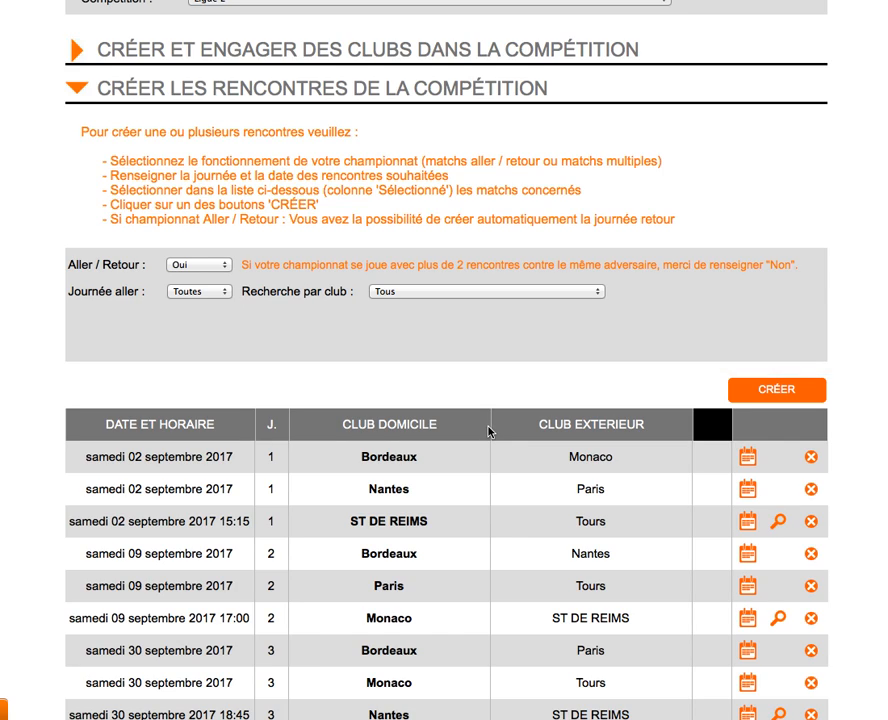
# Review the Ligue 2 fixtures, and check the planning for the week of 04/09/2017 to 10/09/2017 for championship matches
pyautogui.scroll(5, 321, 372)
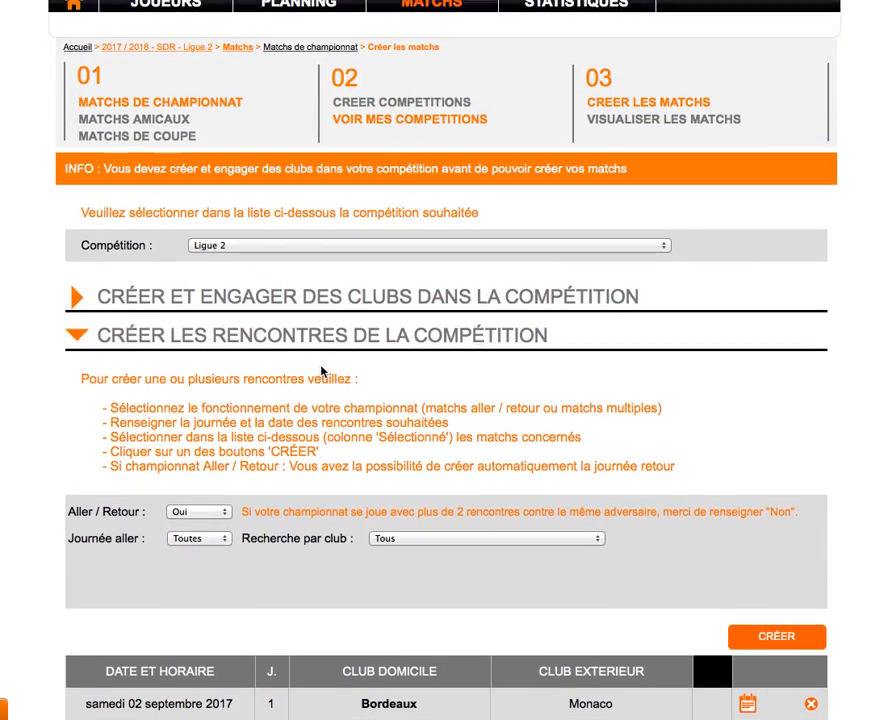
pyautogui.scroll(-4, 321, 372)
pyautogui.scroll(-2, 321, 372)
pyautogui.scroll(4, 321, 372)
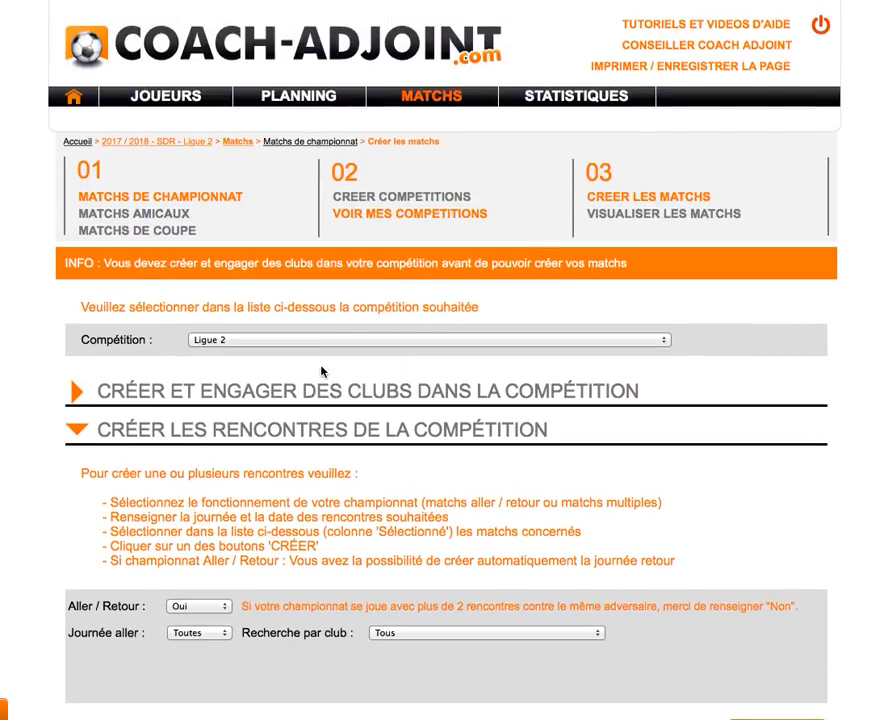
pyautogui.scroll(-5, 321, 372)
pyautogui.scroll(5, 321, 372)
pyautogui.click(287, 100)
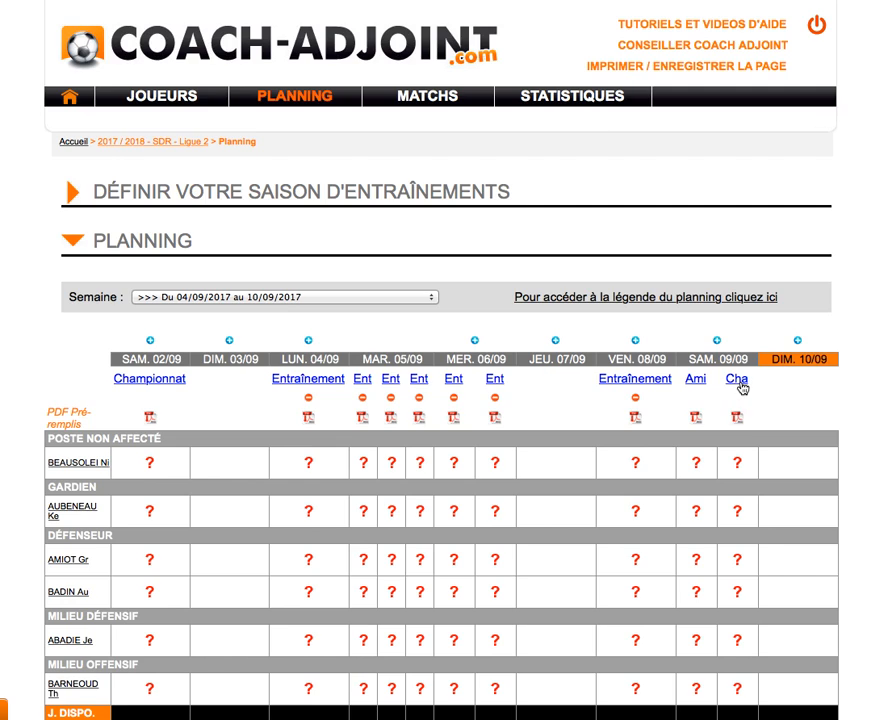
# Go back to the championship matches and examine Ligue 2's match duration options, ranking settings and match list
pyautogui.click(421, 104)
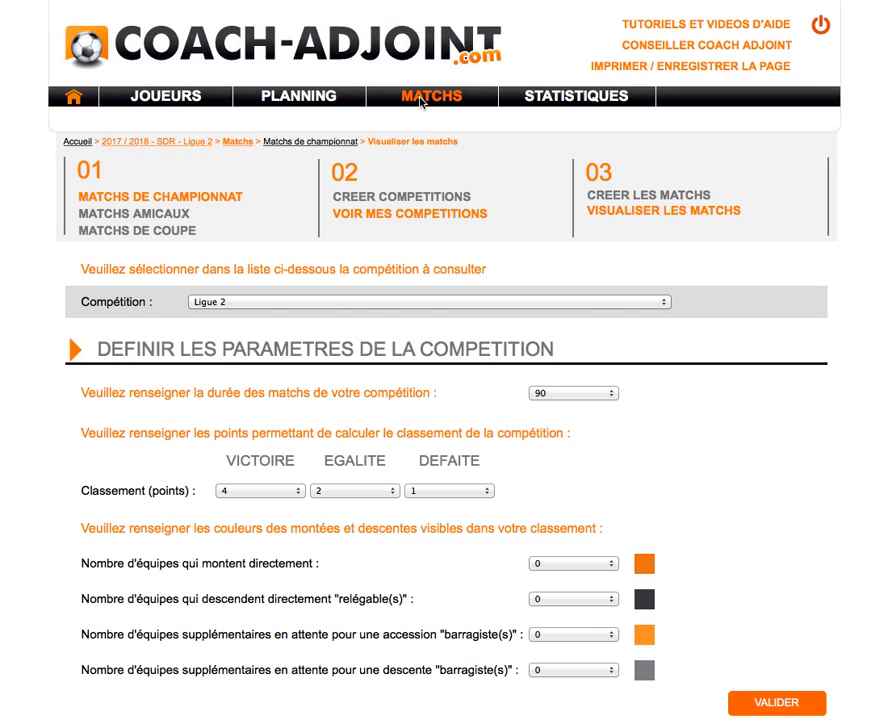
pyautogui.scroll(-4, 372, 150)
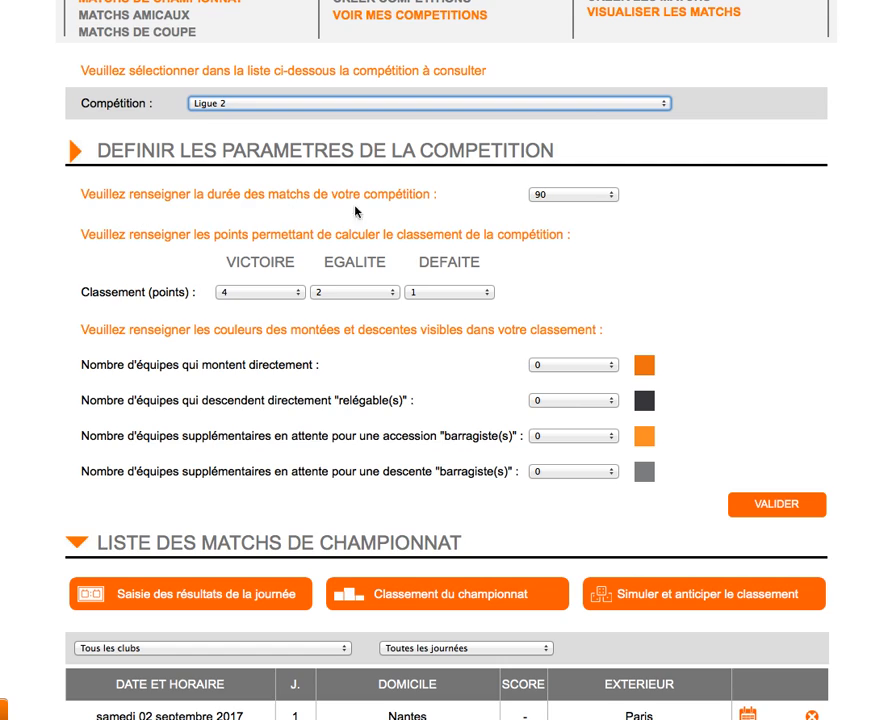
pyautogui.click(556, 197)
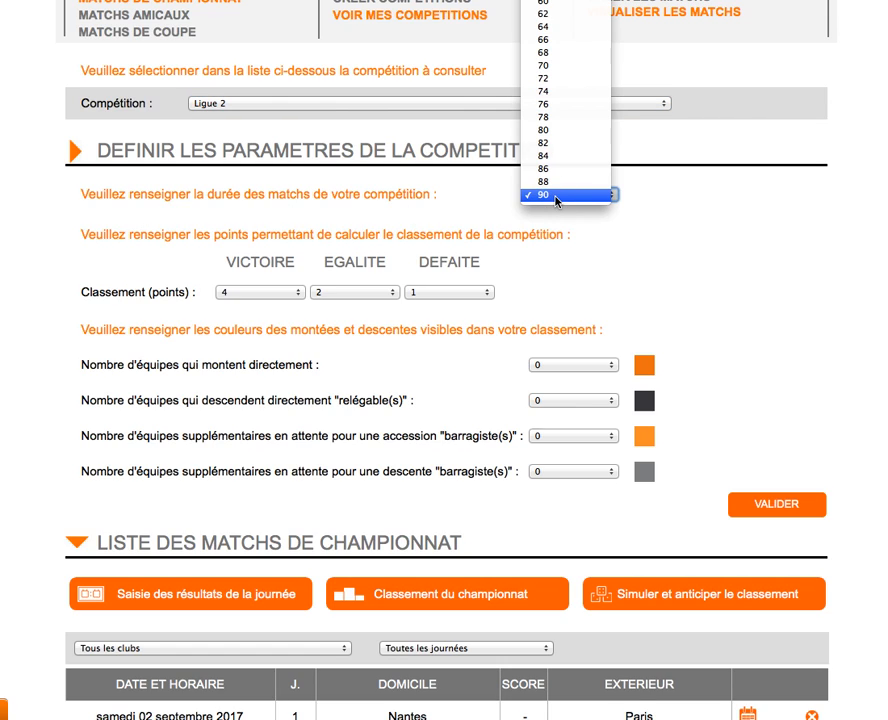
pyautogui.click(489, 198)
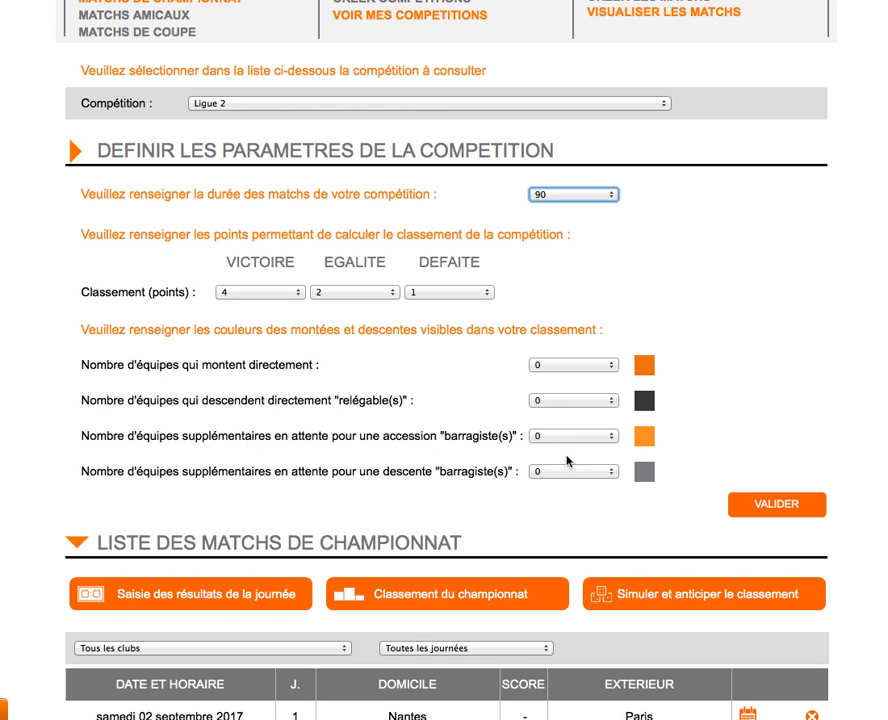
pyautogui.scroll(-3, 452, 382)
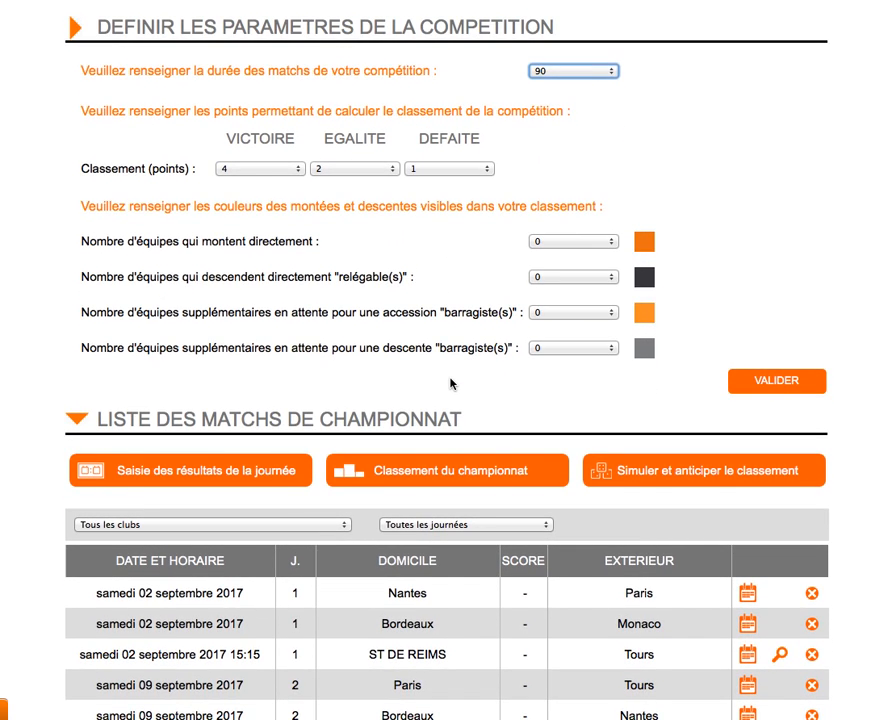
pyautogui.scroll(-5, 452, 382)
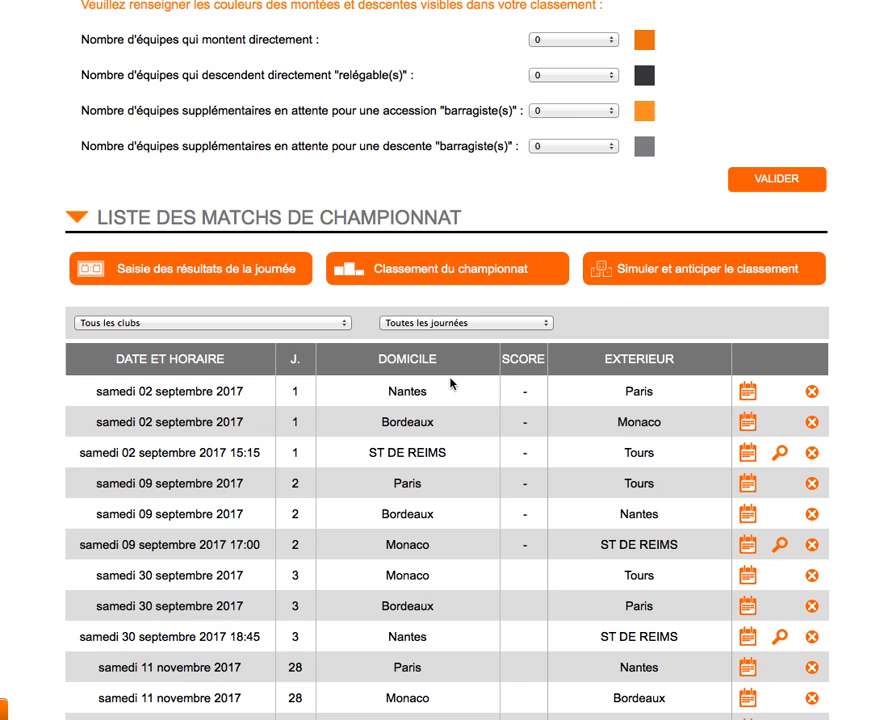
pyautogui.scroll(-3, 434, 363)
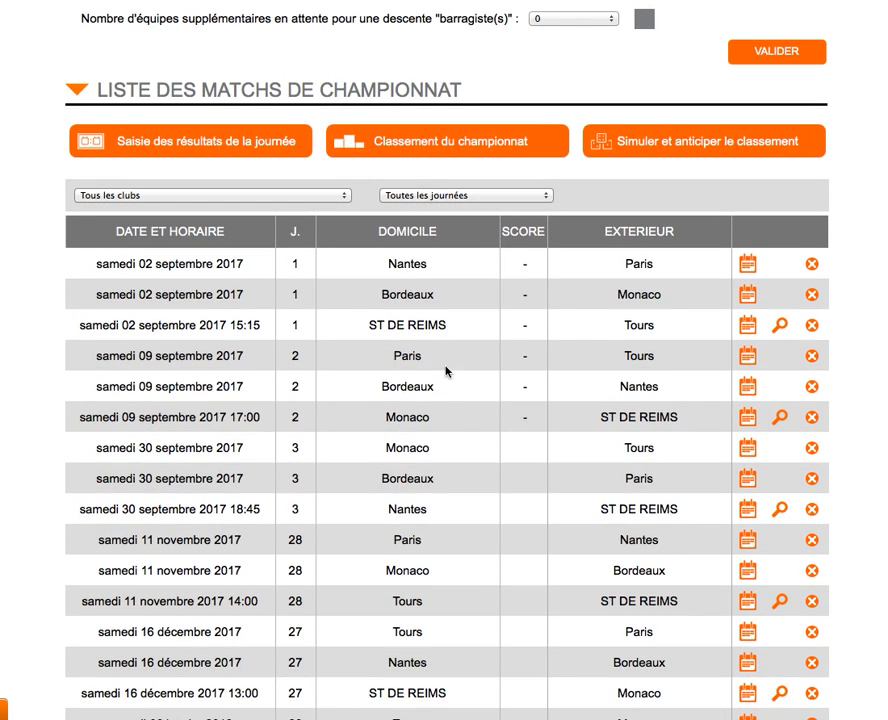
# Inspect the date and time fields of the Bordeaux–Monaco match on matchday 1, cancel, and look over the match list
pyautogui.click(748, 297)
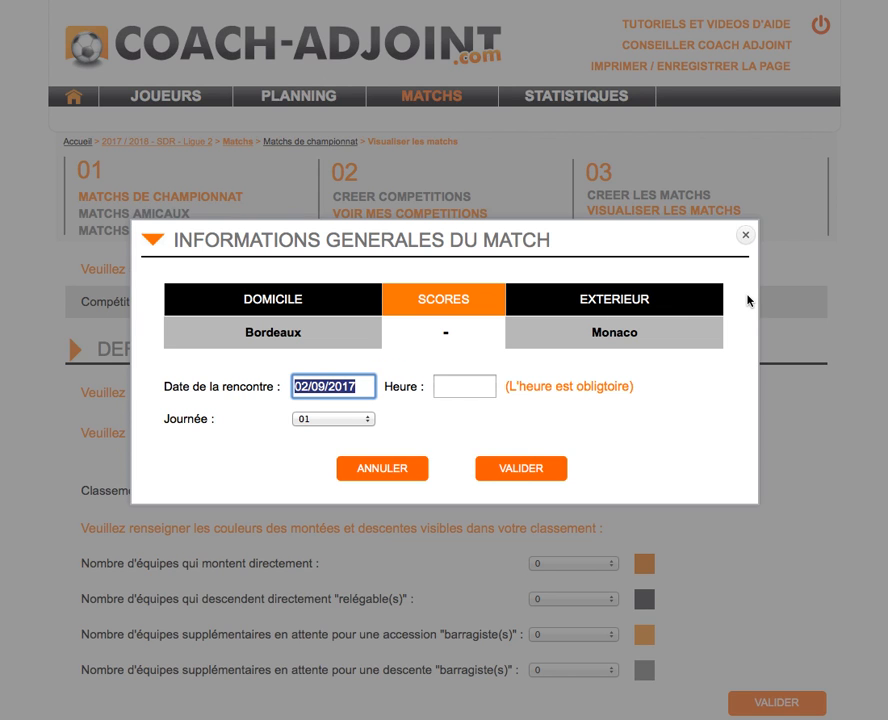
pyautogui.moveTo(355, 384); pyautogui.dragTo(296, 384)
pyautogui.click(480, 388)
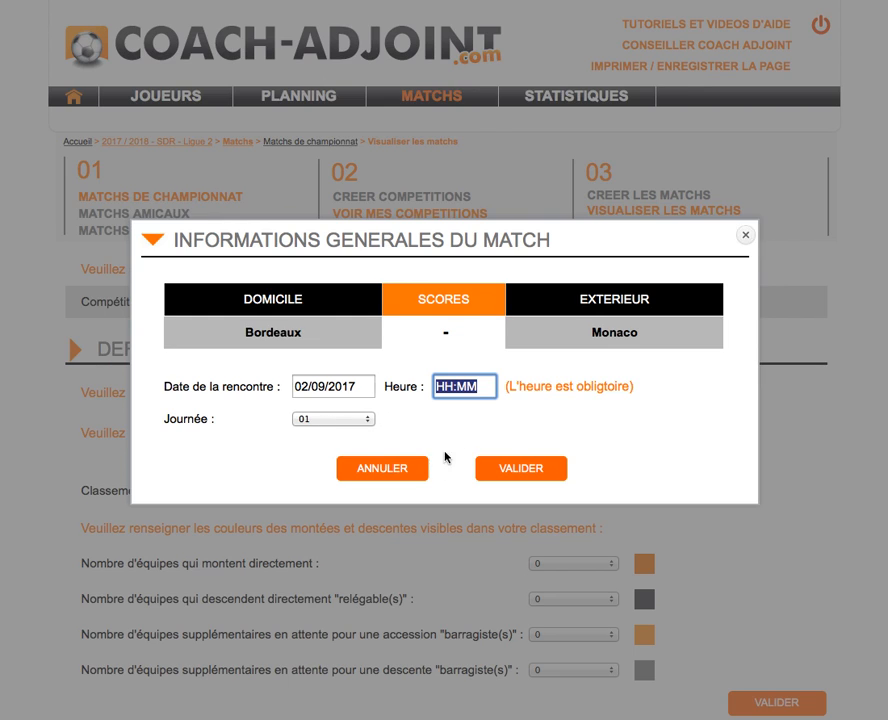
pyautogui.click(385, 468)
pyautogui.scroll(-3, 458, 459)
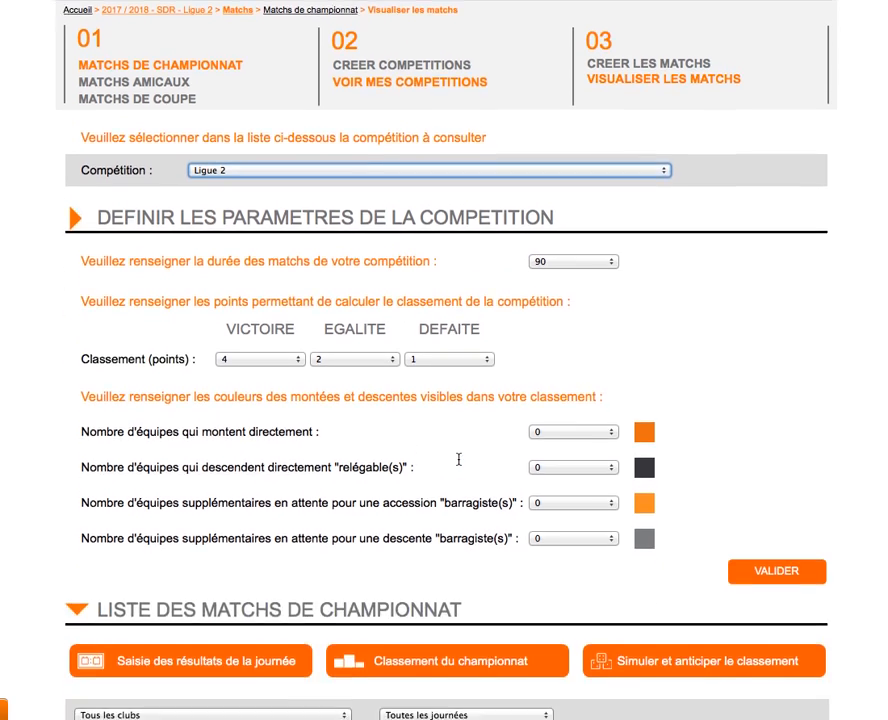
pyautogui.scroll(-8, 458, 459)
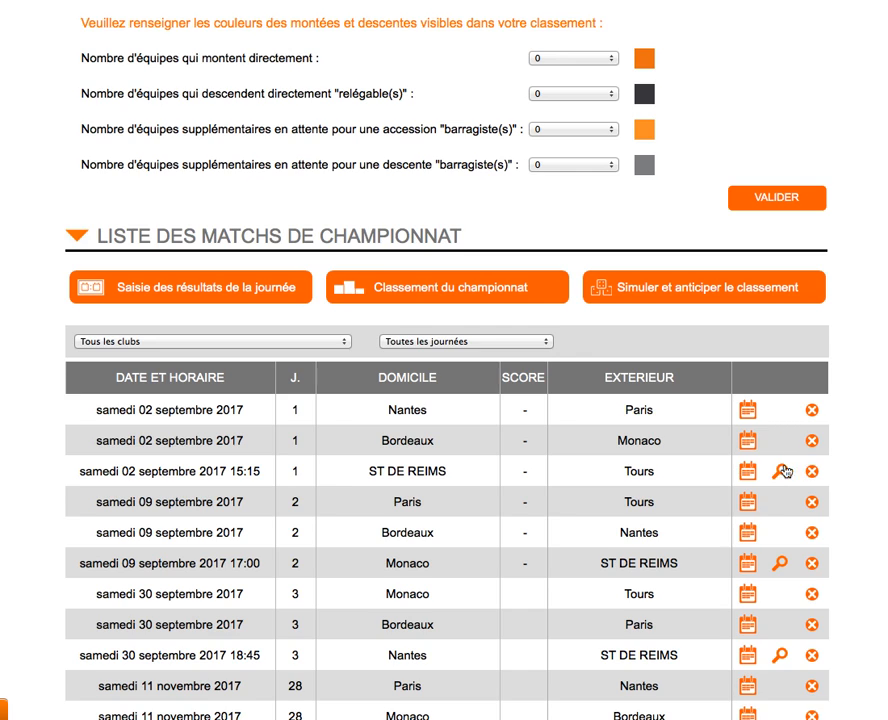
pyautogui.scroll(-1, 706, 466)
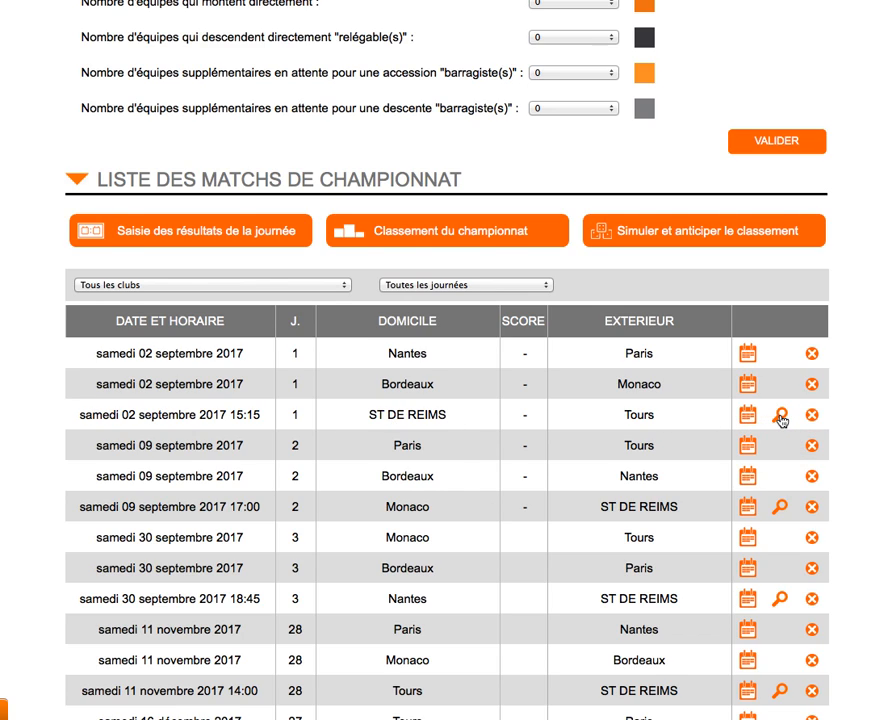
pyautogui.scroll(6, 780, 420)
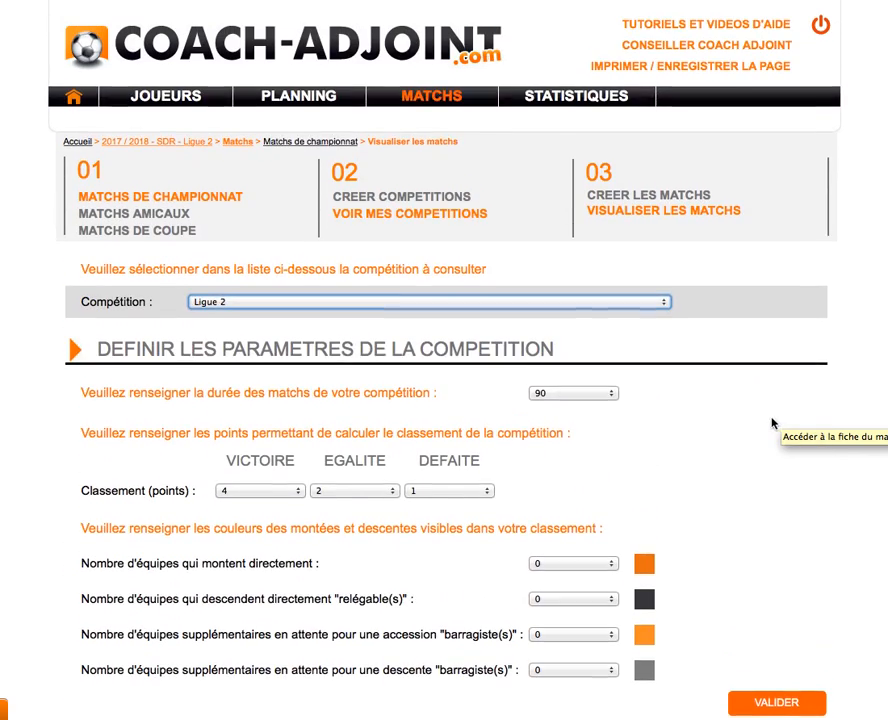
# Open the championship match of Saturday 09/09 from the planning and examine its match information and squad statuses
pyautogui.click(298, 95)
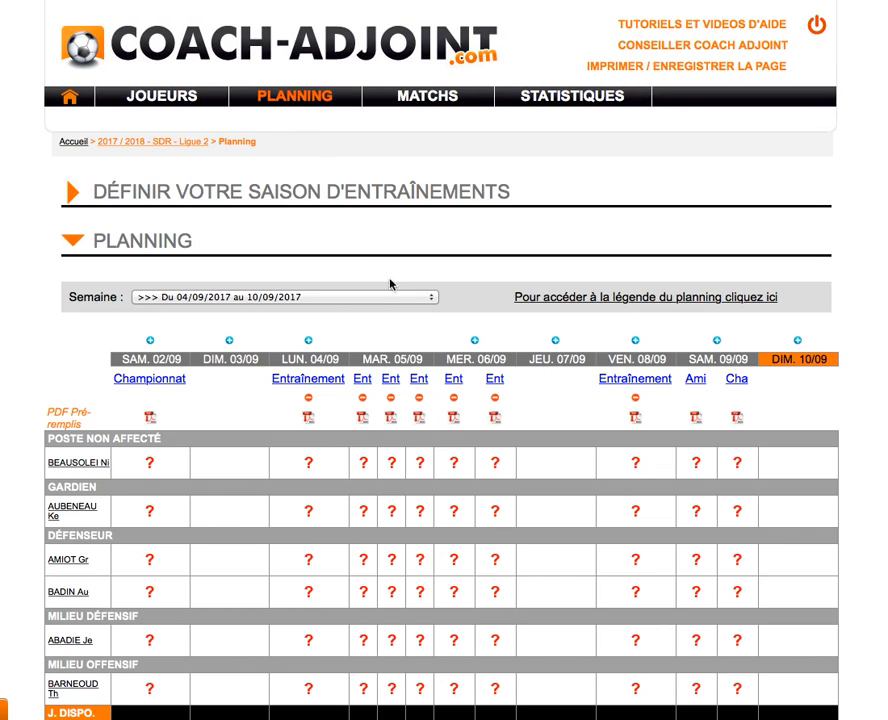
pyautogui.click(739, 381)
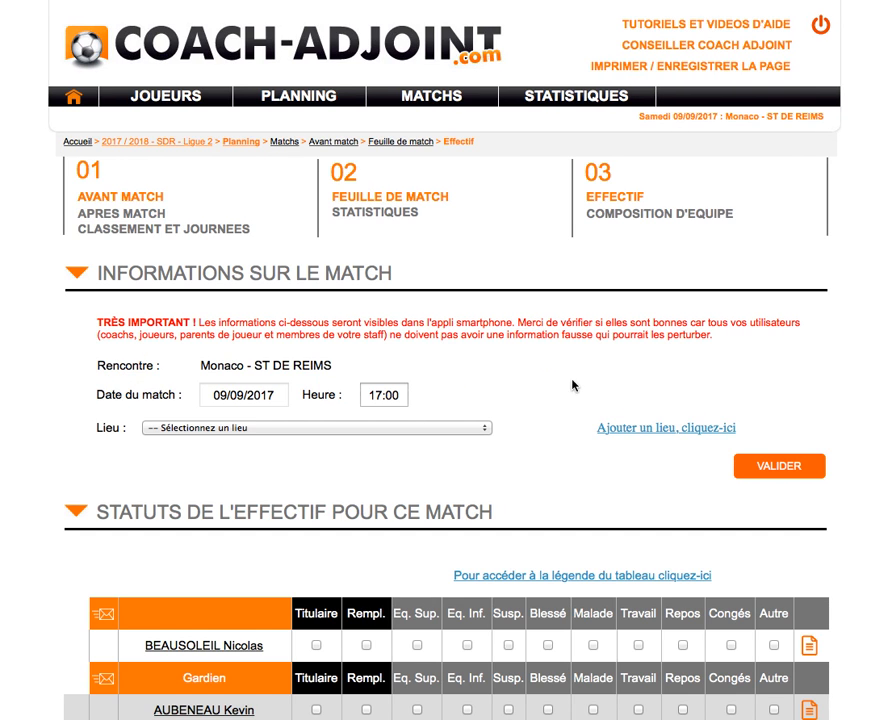
pyautogui.scroll(-2, 527, 365)
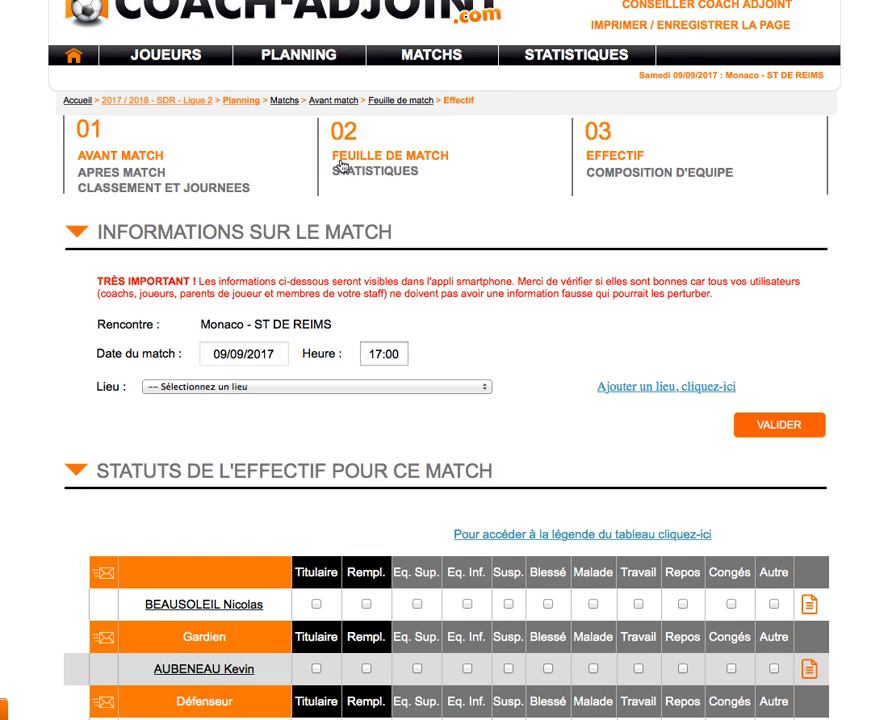
pyautogui.scroll(-5, 503, 270)
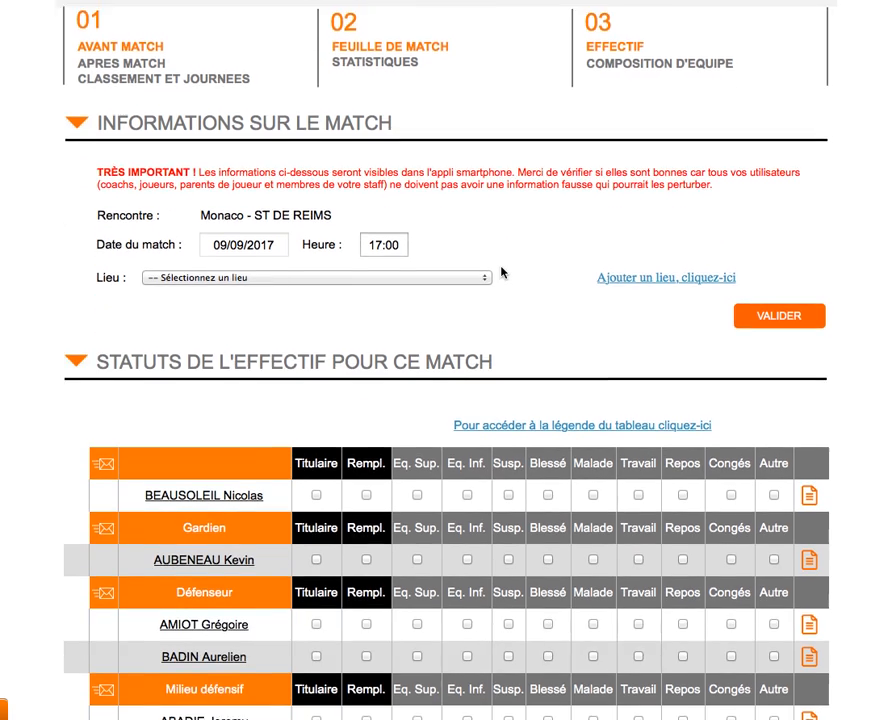
pyautogui.scroll(-3, 385, 316)
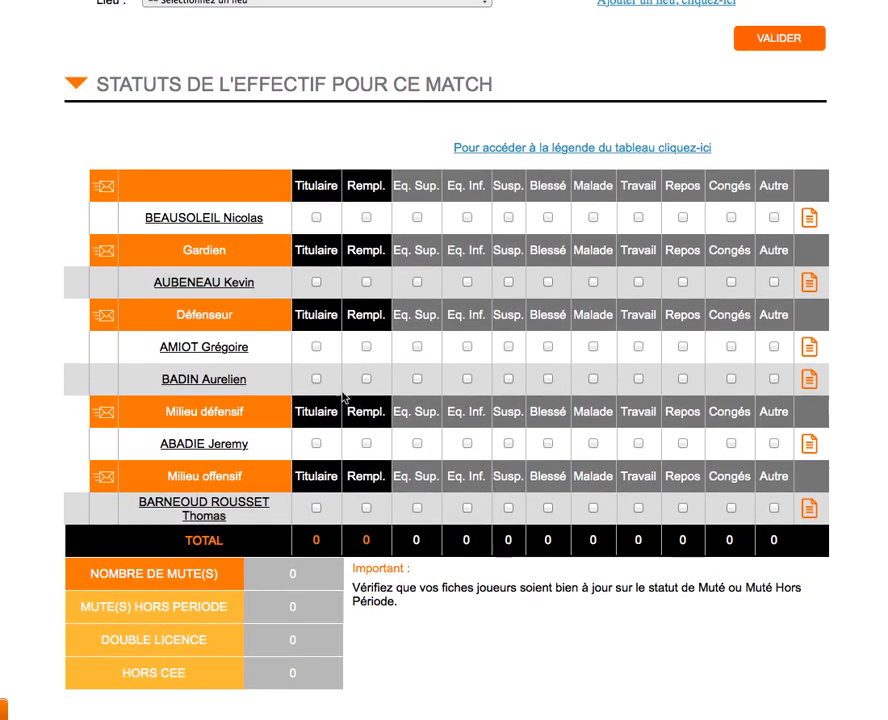
# Look over the Monaco–ST DE REIMS match information, and return to the championship matches to review Ligue 2's settings and match list
pyautogui.scroll(5, 355, 395)
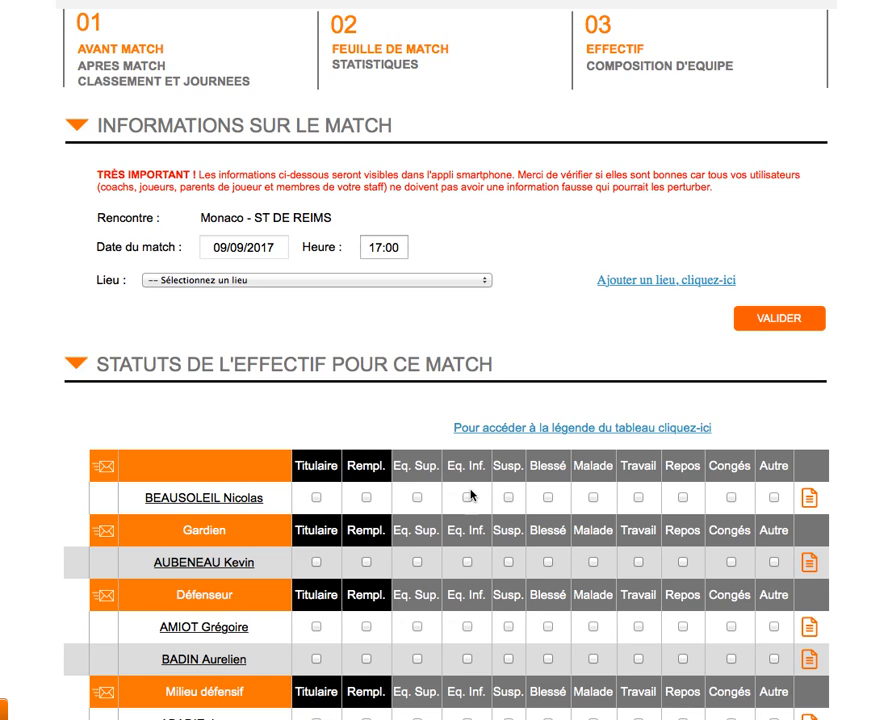
pyautogui.scroll(1, 378, 291)
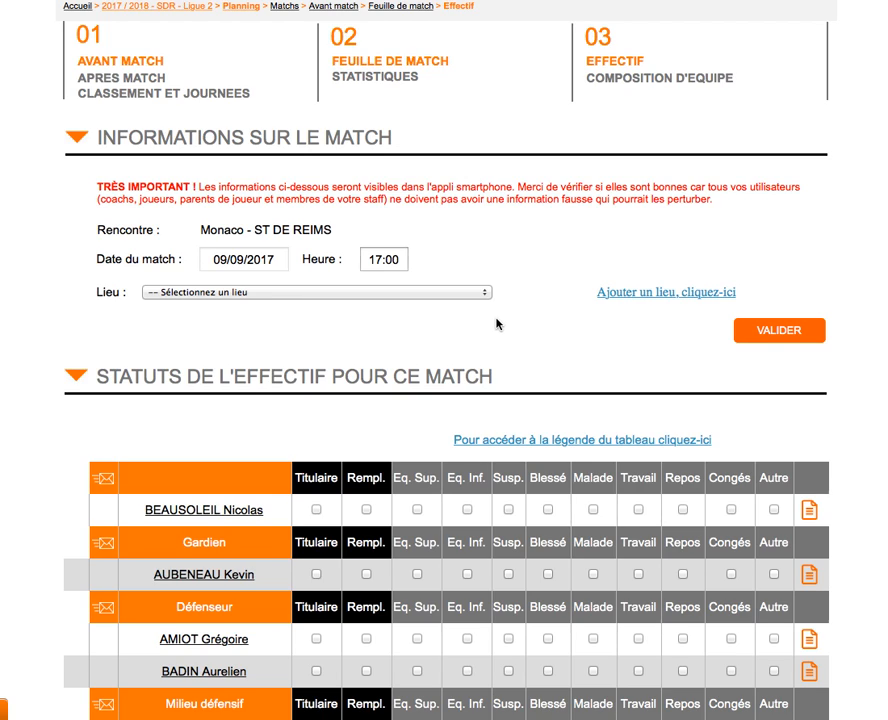
pyautogui.scroll(3, 490, 315)
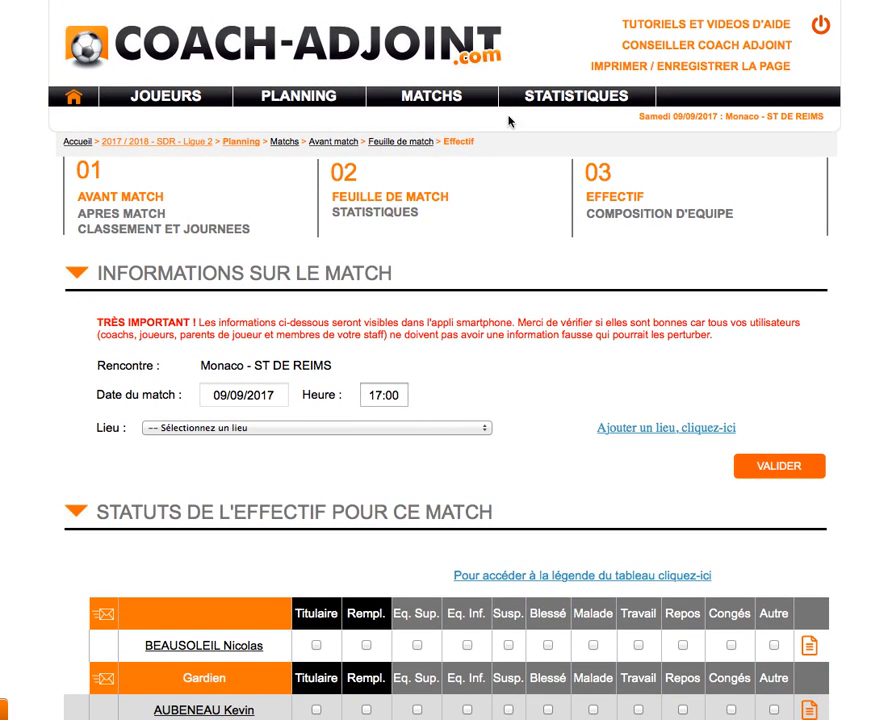
pyautogui.click(436, 100)
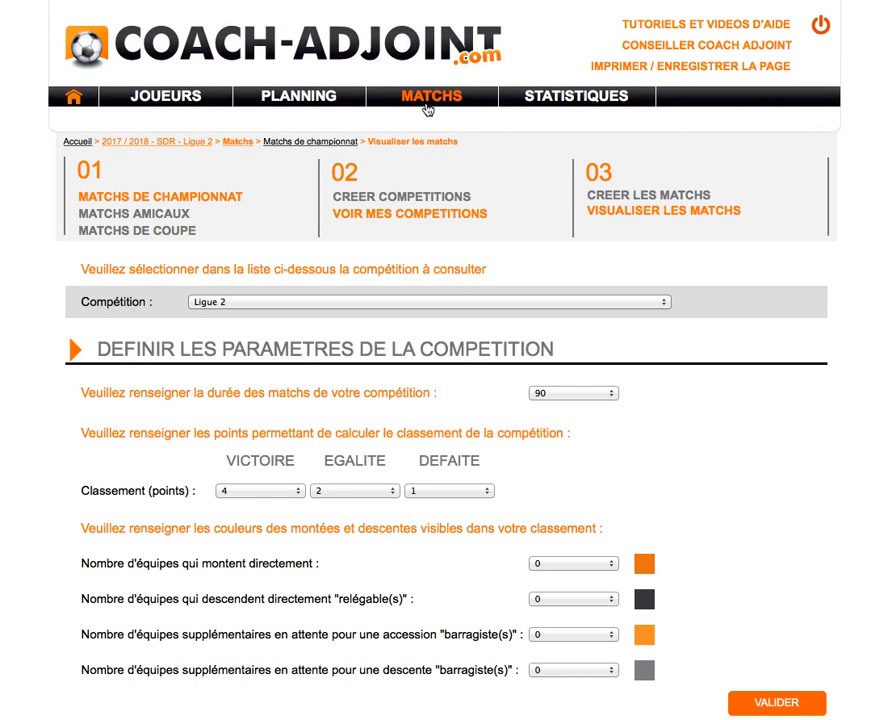
pyautogui.scroll(-2, 390, 334)
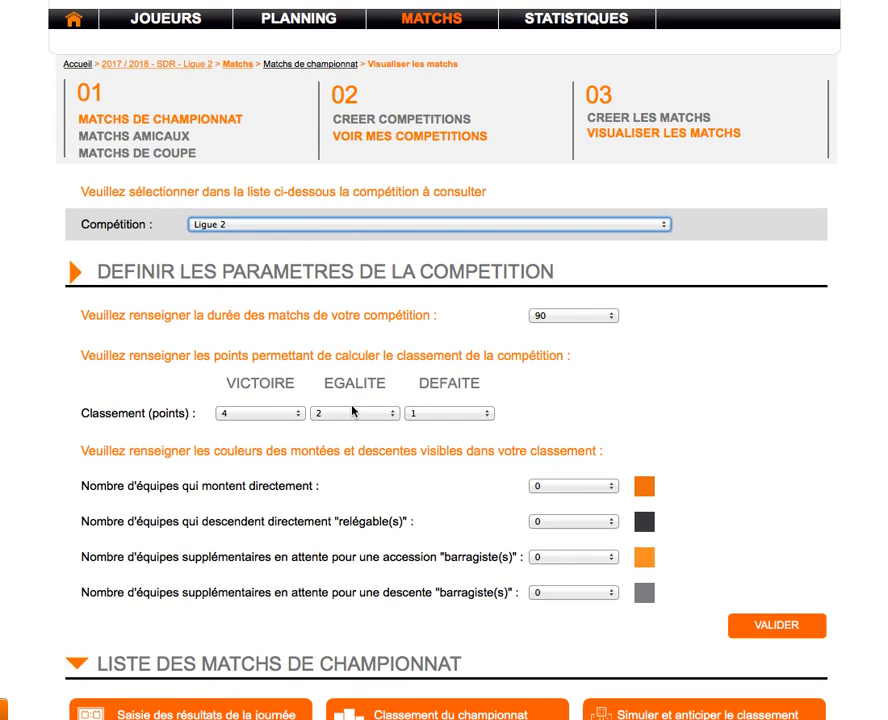
pyautogui.scroll(-5, 355, 405)
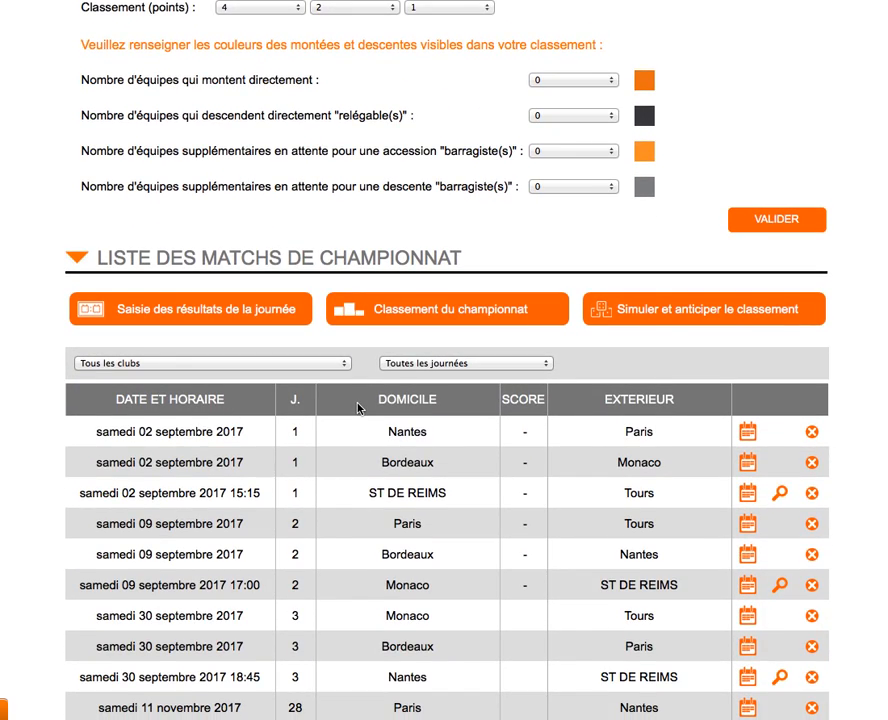
pyautogui.scroll(-3, 384, 467)
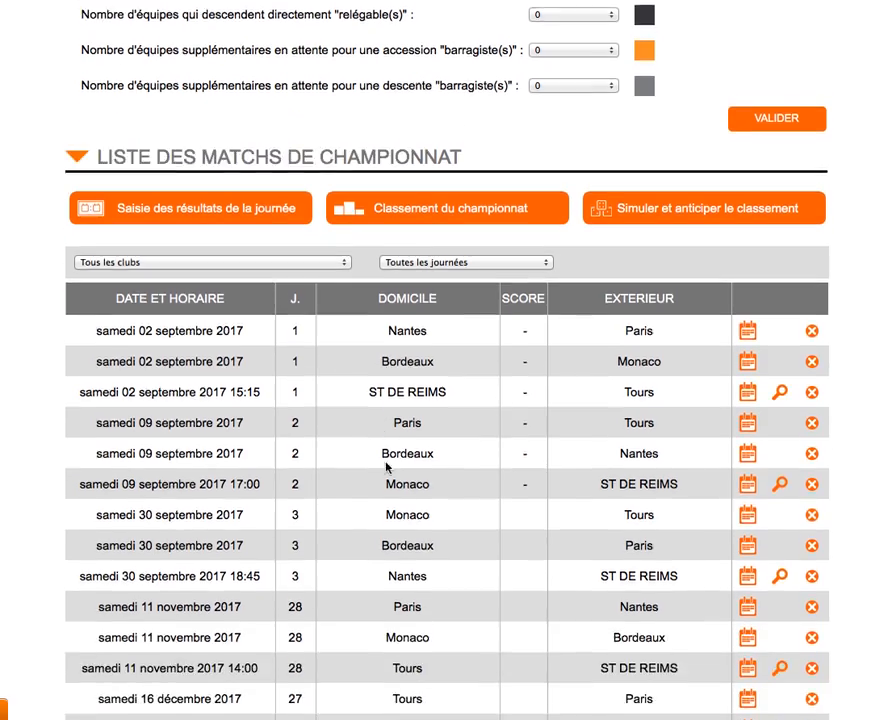
pyautogui.scroll(-3, 478, 532)
pyautogui.scroll(12, 478, 532)
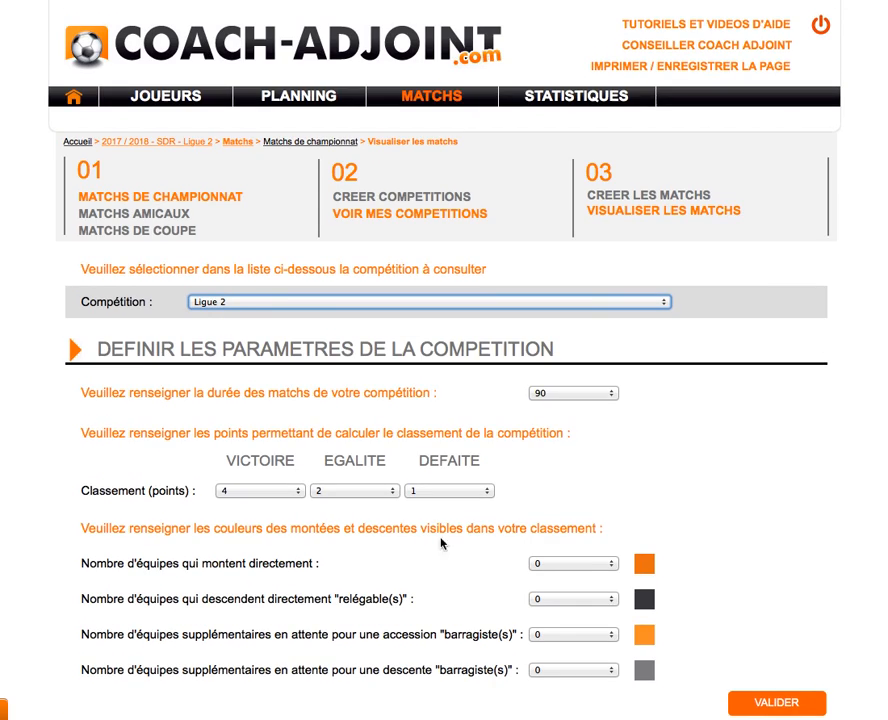
# Open match creation for Ligue 2 and look through the fixtures already created for all matchdays
pyautogui.click(649, 198)
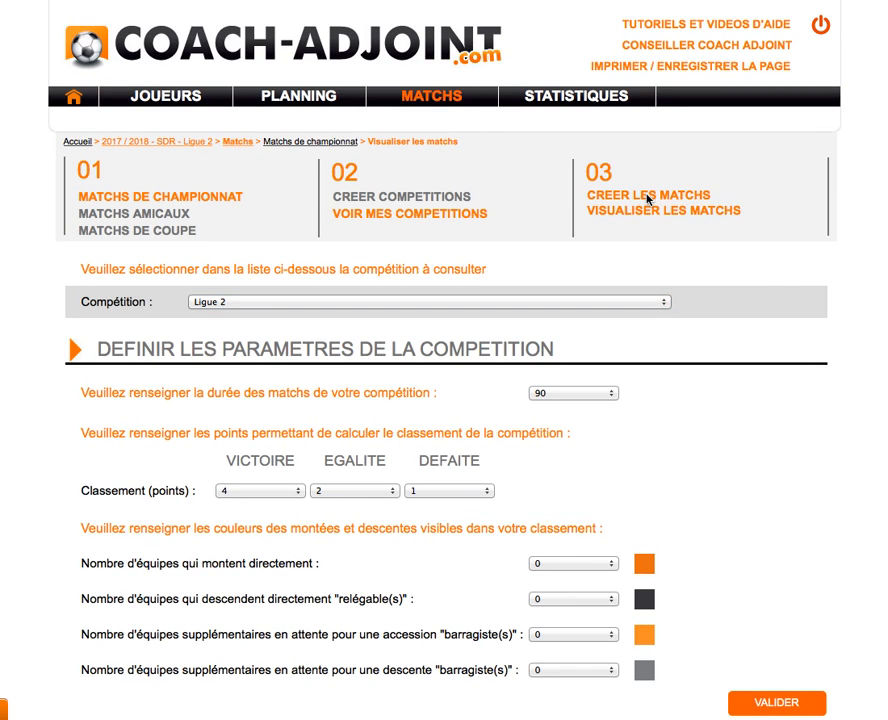
pyautogui.scroll(-9, 529, 313)
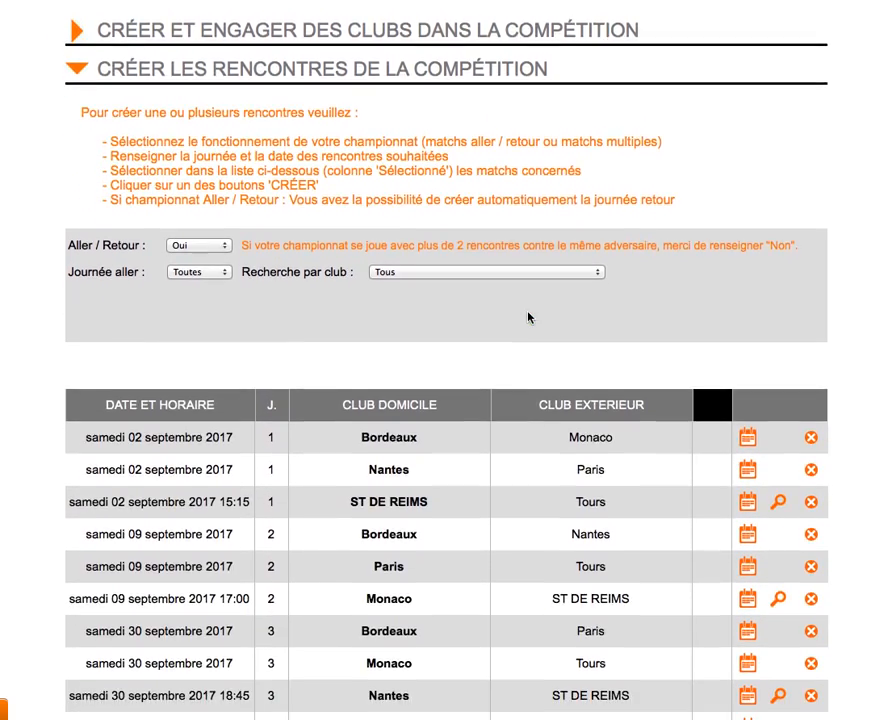
pyautogui.scroll(-5, 381, 330)
pyautogui.scroll(3, 317, 335)
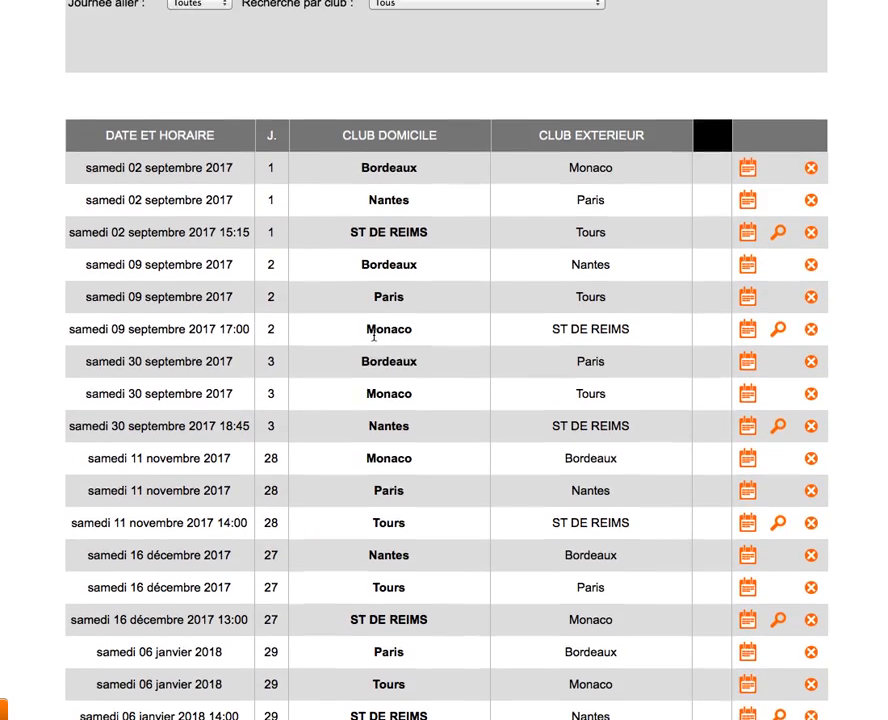
pyautogui.scroll(2, 373, 336)
# Choose first-leg matchday 04 and examine the club pairings still available for creating matches
pyautogui.click(221, 161)
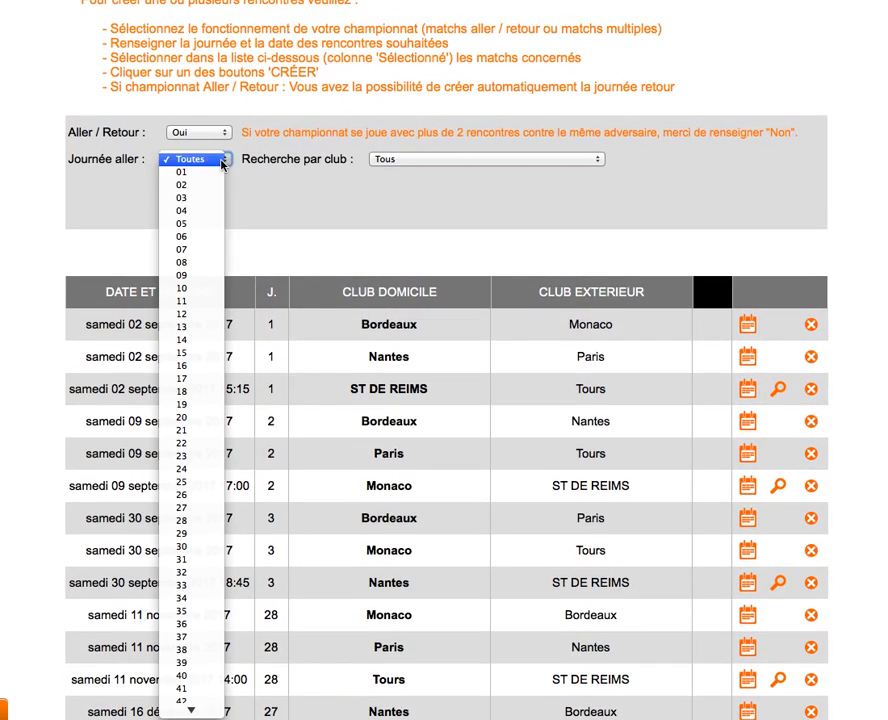
pyautogui.click(209, 212)
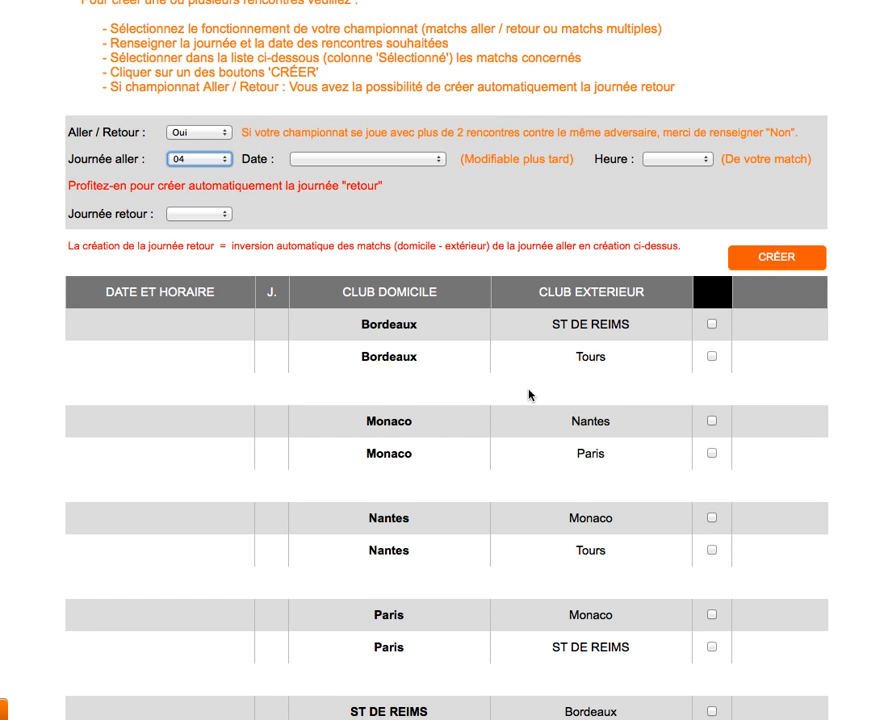
pyautogui.scroll(1, 535, 398)
pyautogui.scroll(-4, 521, 397)
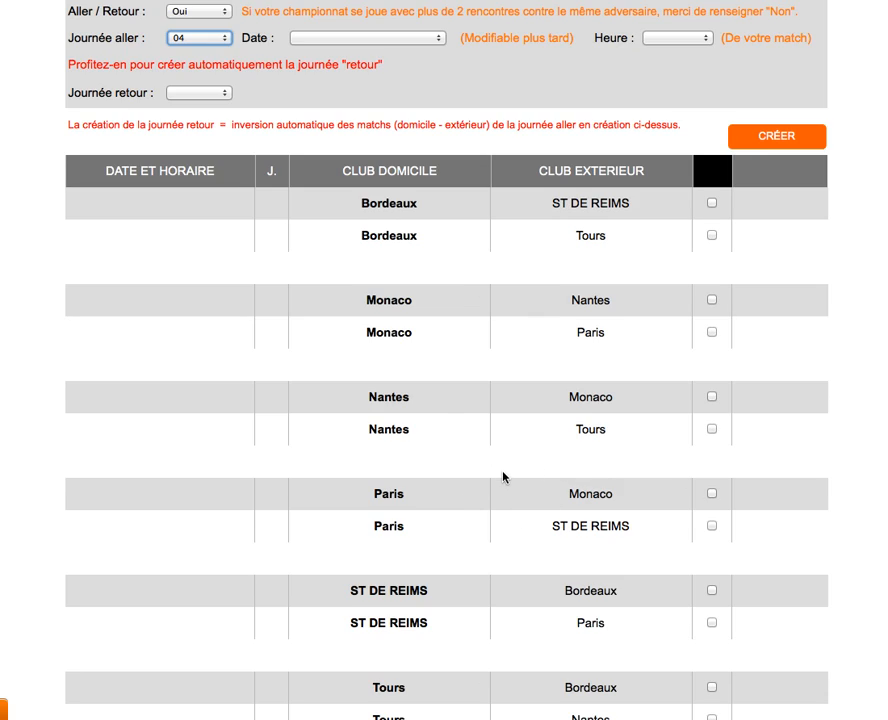
pyautogui.scroll(5, 503, 477)
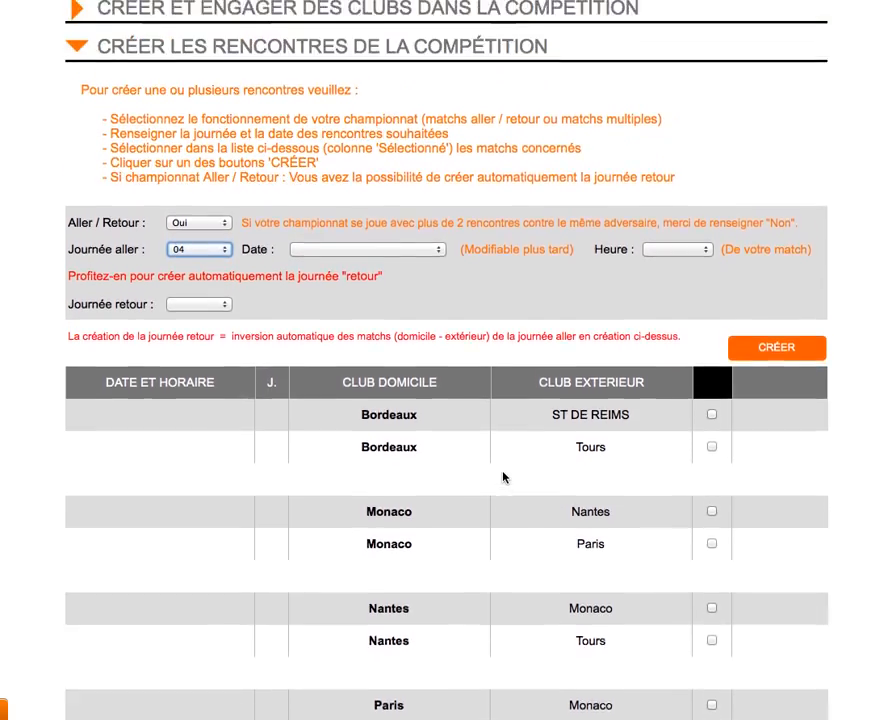
pyautogui.scroll(9, 503, 477)
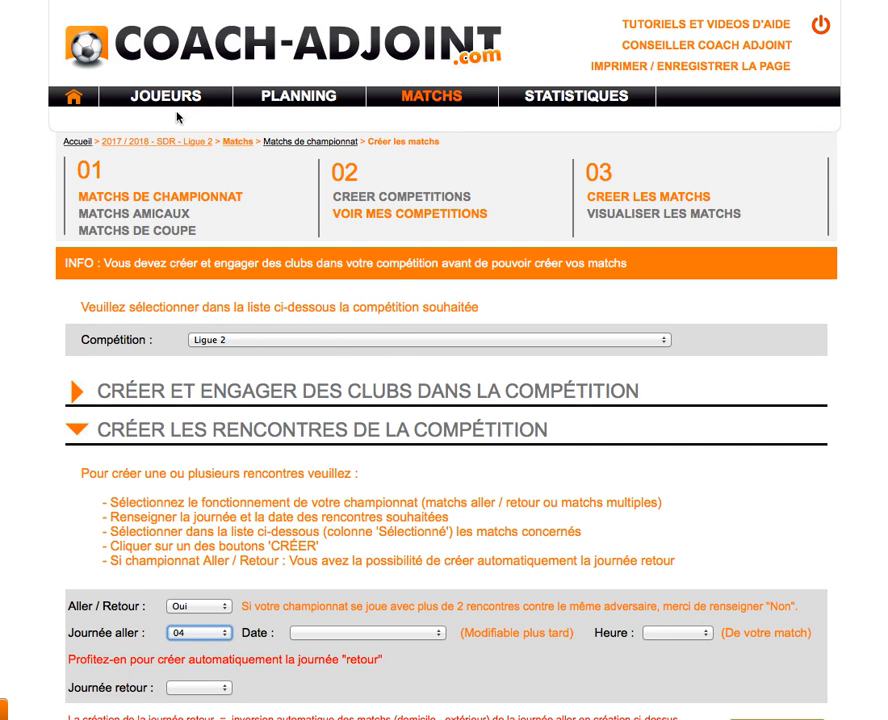
# Open the season, squad and staff management from the home page and review the 2017 / 2018 squads and associated rights
pyautogui.click(73, 99)
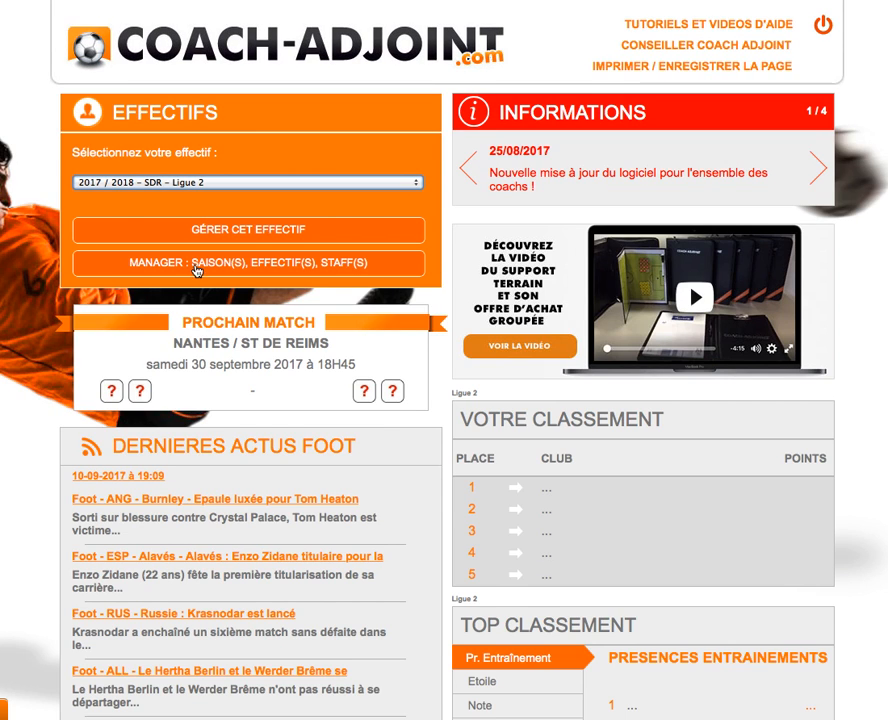
pyautogui.click(232, 264)
pyautogui.scroll(-5, 298, 376)
pyautogui.scroll(-5, 301, 375)
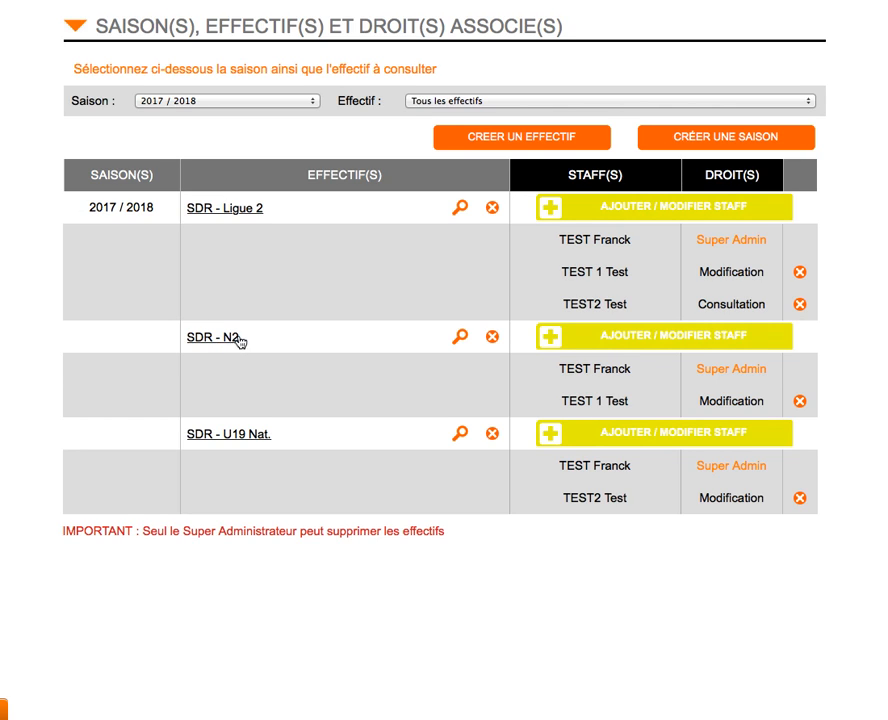
pyautogui.scroll(2, 255, 361)
pyautogui.scroll(1, 255, 361)
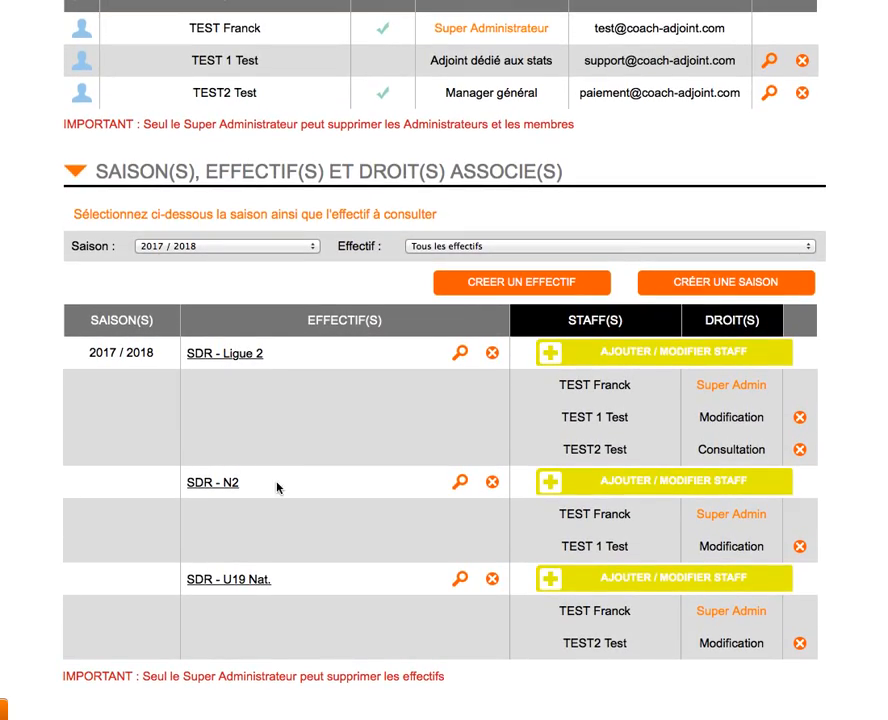
pyautogui.scroll(10, 280, 485)
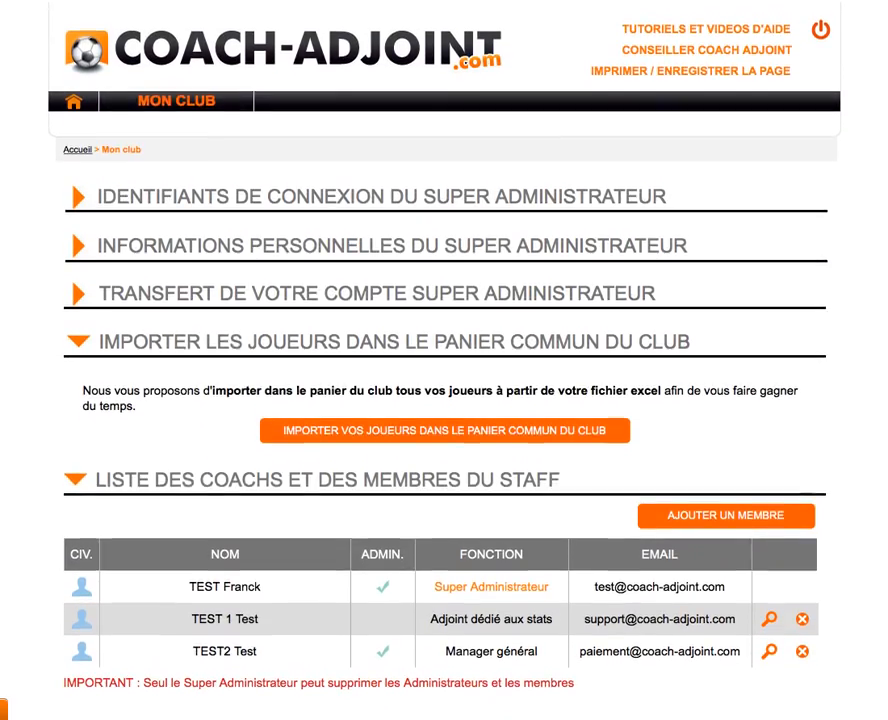
# Return to the home page and open the squad 2017 / 2018 - SDR - U19 Nat. for management
pyautogui.click(76, 99)
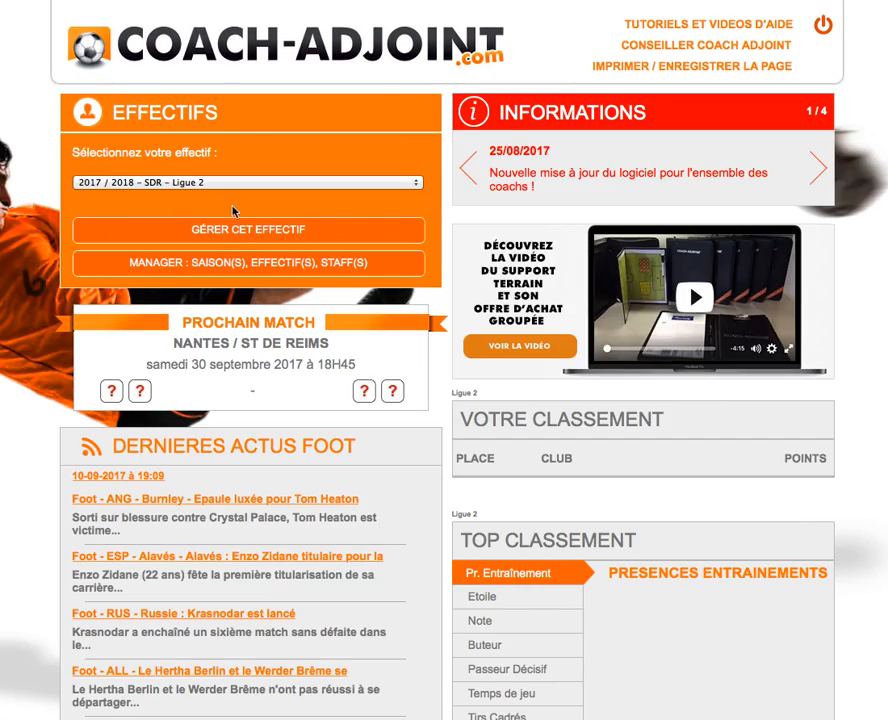
pyautogui.click(226, 182)
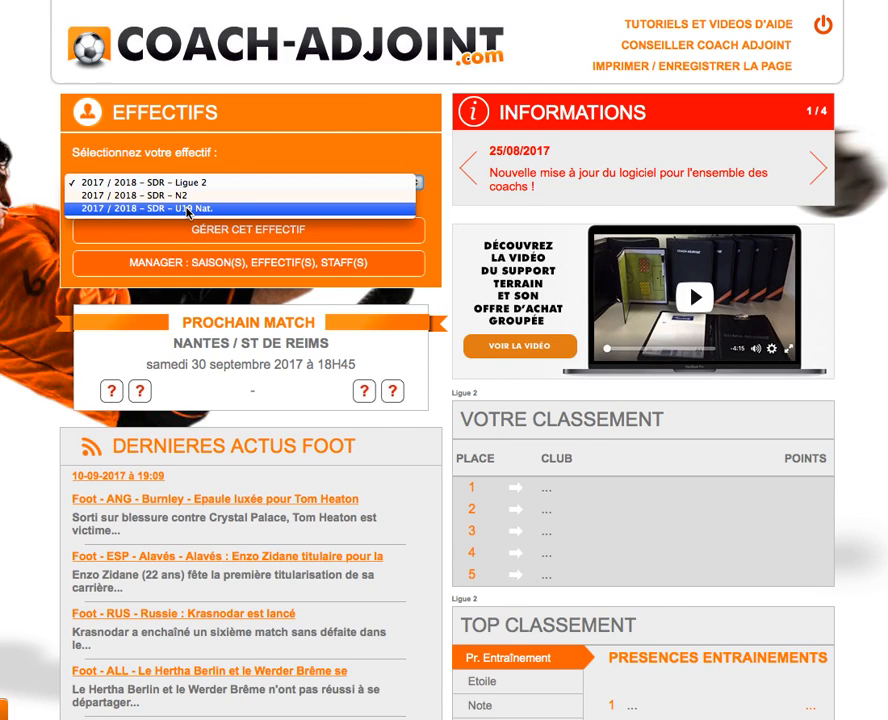
pyautogui.click(188, 209)
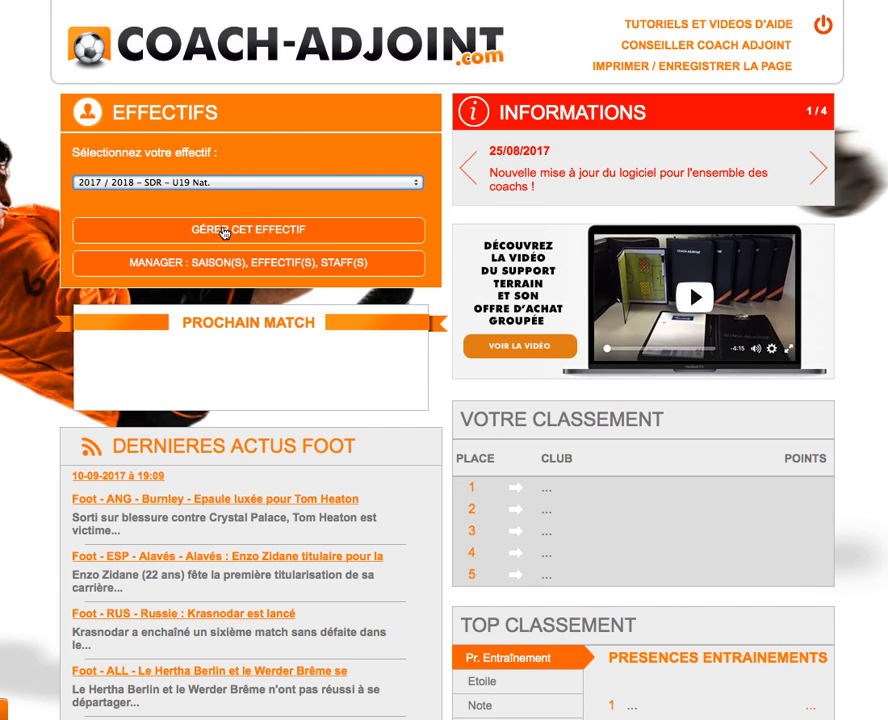
pyautogui.click(224, 231)
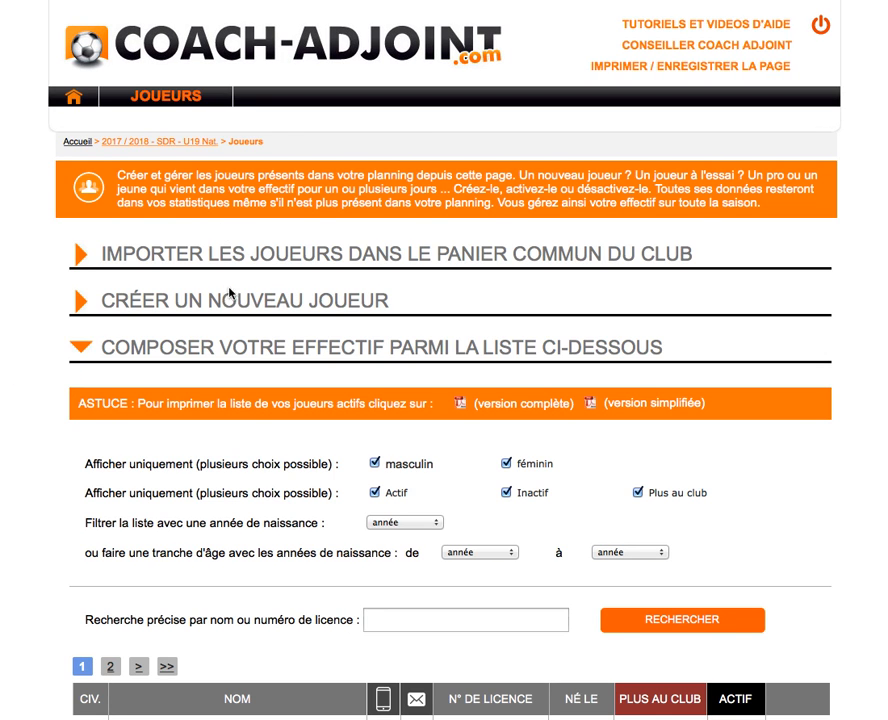
# Mark the first two listed players as active in the U19 Nat. squad and validate the selection
pyautogui.scroll(-5, 345, 448)
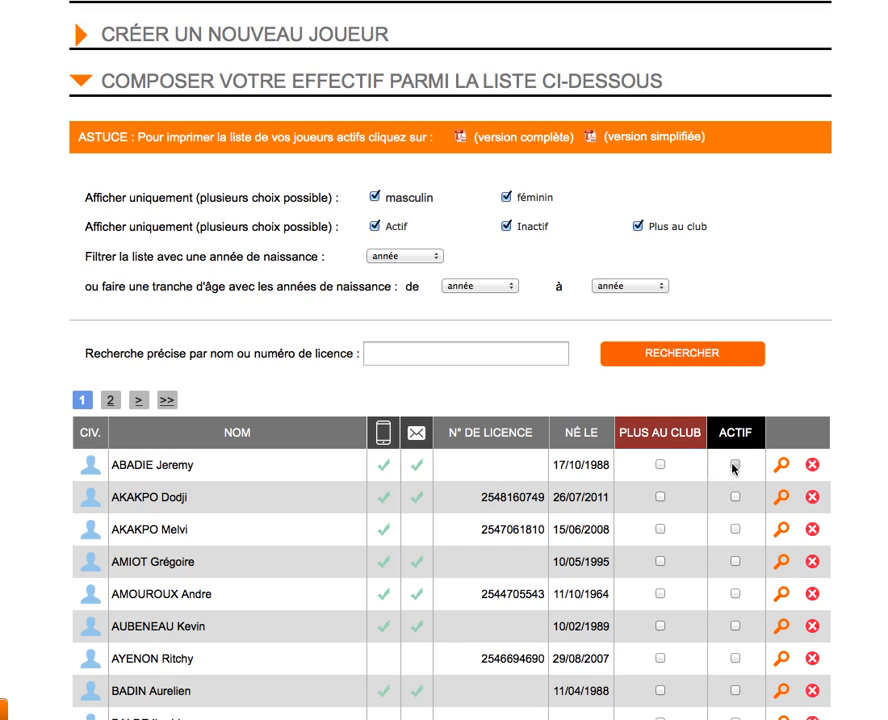
pyautogui.click(735, 465)
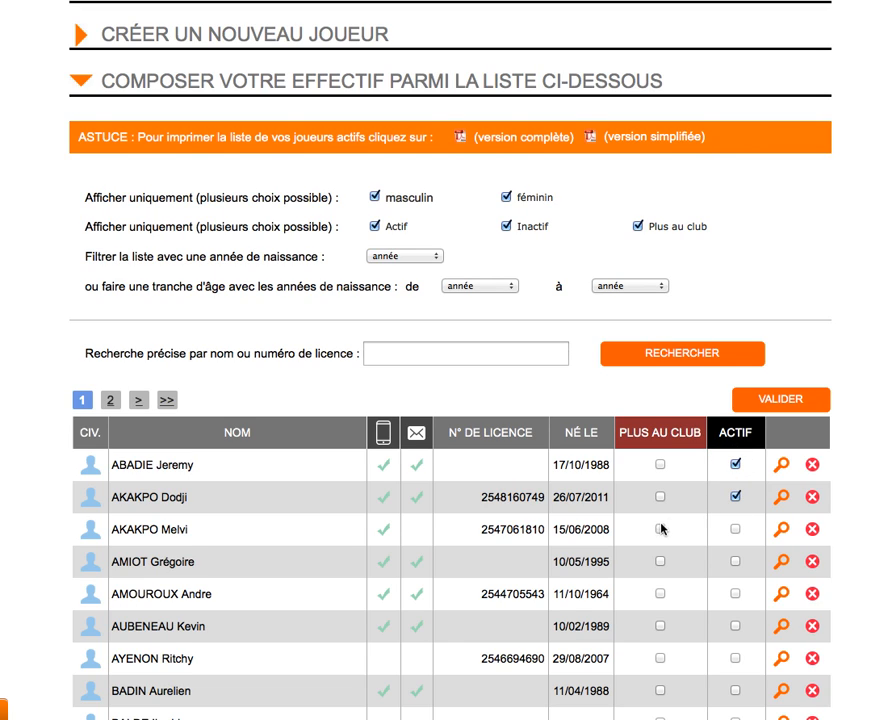
pyautogui.click(786, 400)
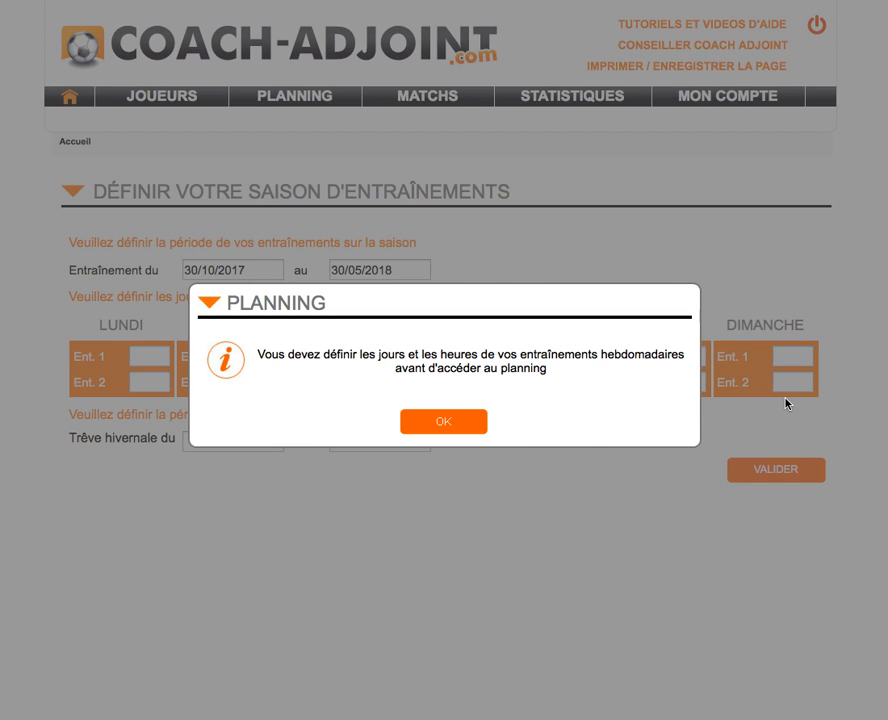
# Dismiss the planning notice, set Monday's first weekly training to 10:00, and validate the training season
pyautogui.click(450, 424)
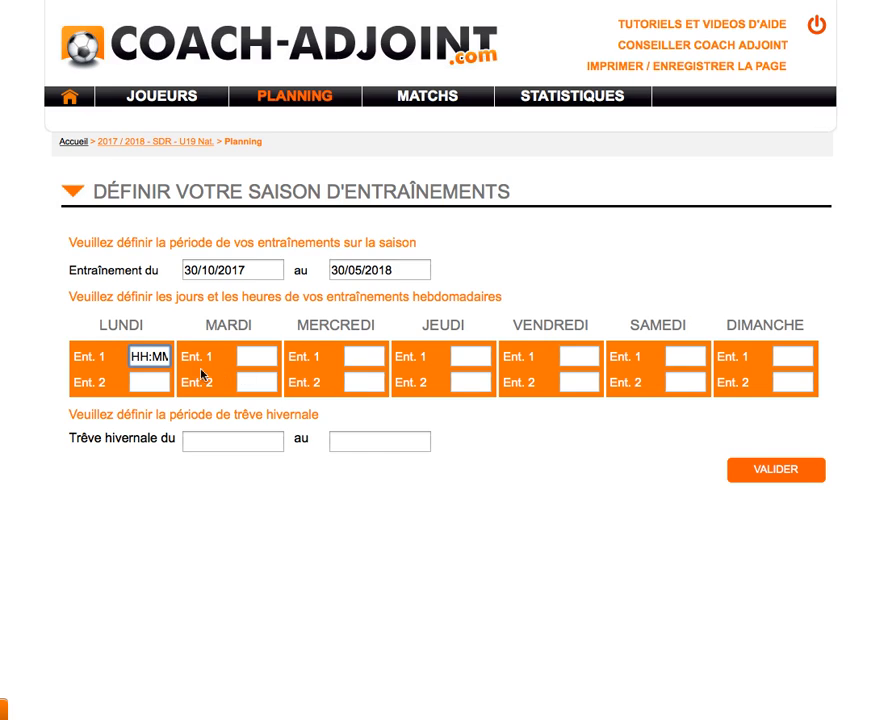
pyautogui.doubleClick(161, 357)
pyautogui.write('10:00')
pyautogui.click(775, 471)
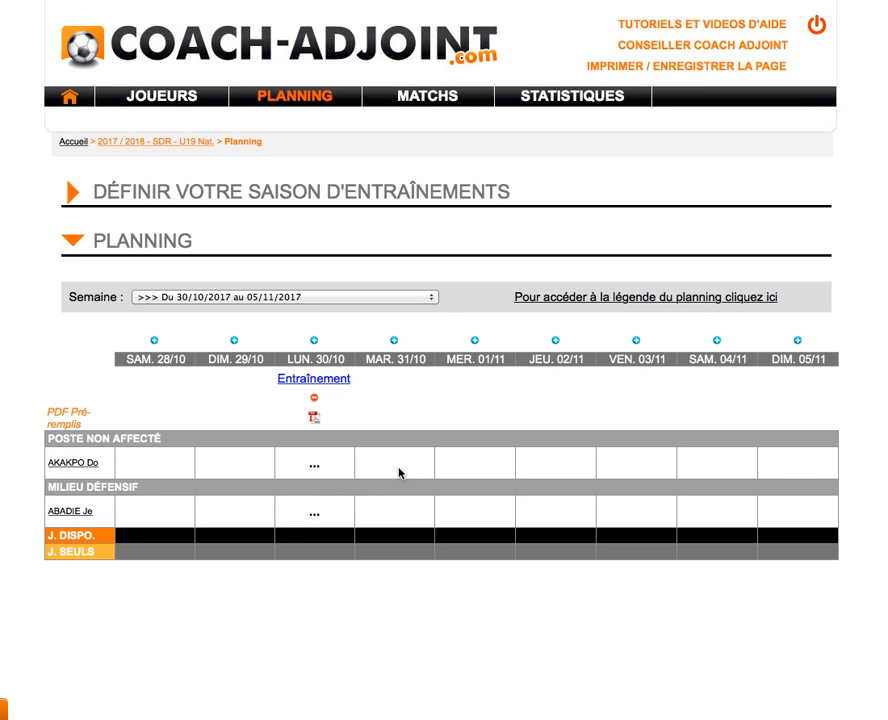
# Create a championship competition named "U19 Nationaux" for the U19 Nat. squad
pyautogui.click(418, 97)
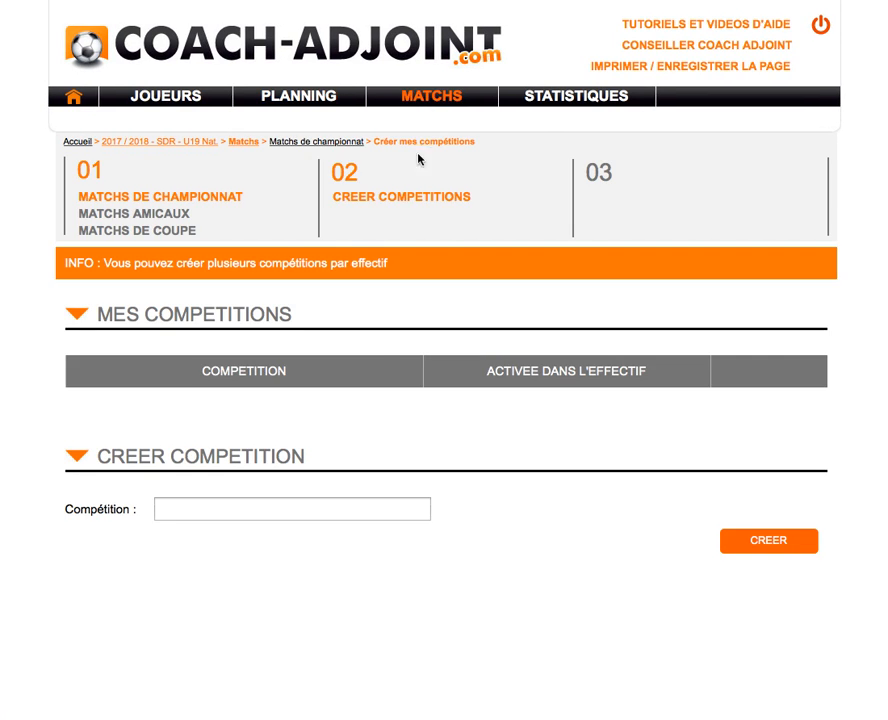
pyautogui.click(230, 507)
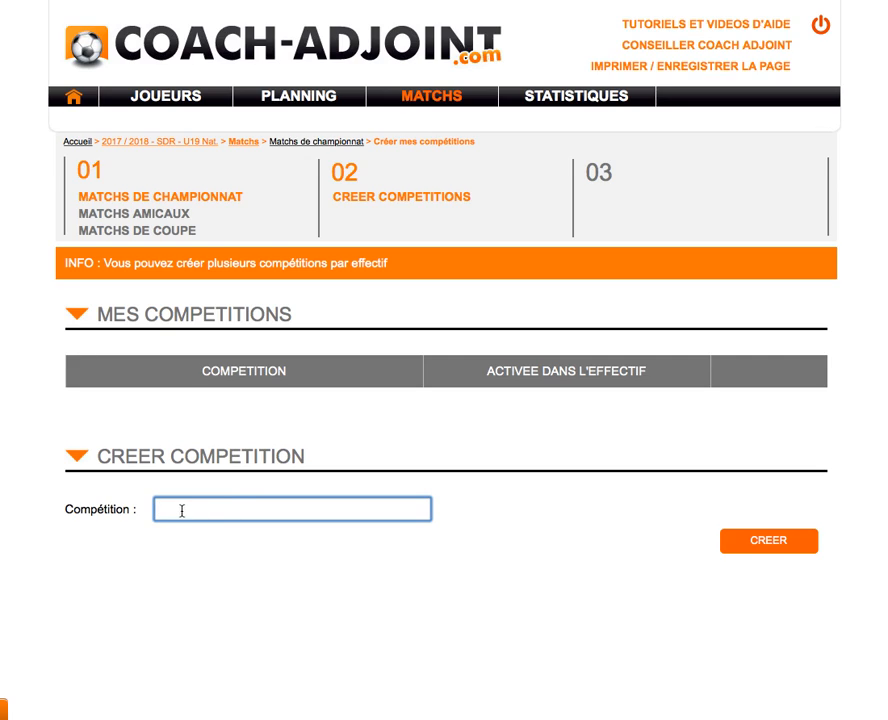
pyautogui.write('U19 Nationaux')
pyautogui.click(747, 539)
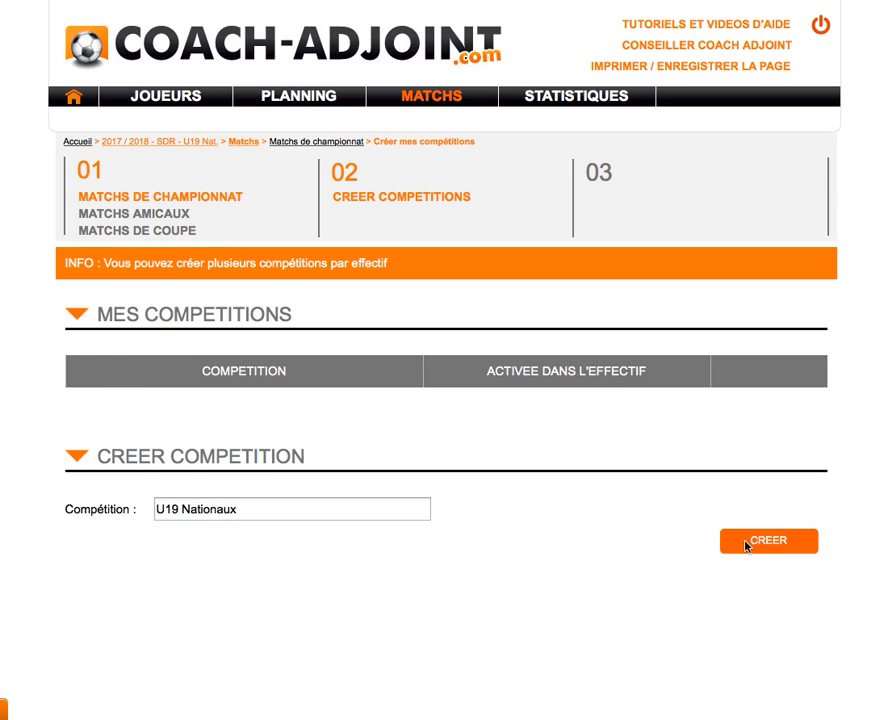